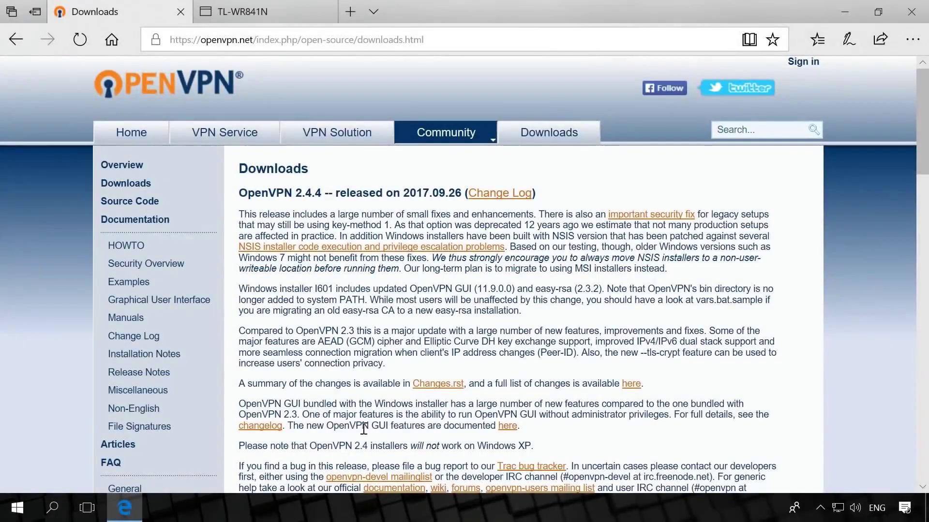
- Scroll the openvpn.net downloads page to reach the Windows installer
{"action": "scroll", "coordinate": [373, 420], "scroll_direction": "down", "scroll_amount": 4}
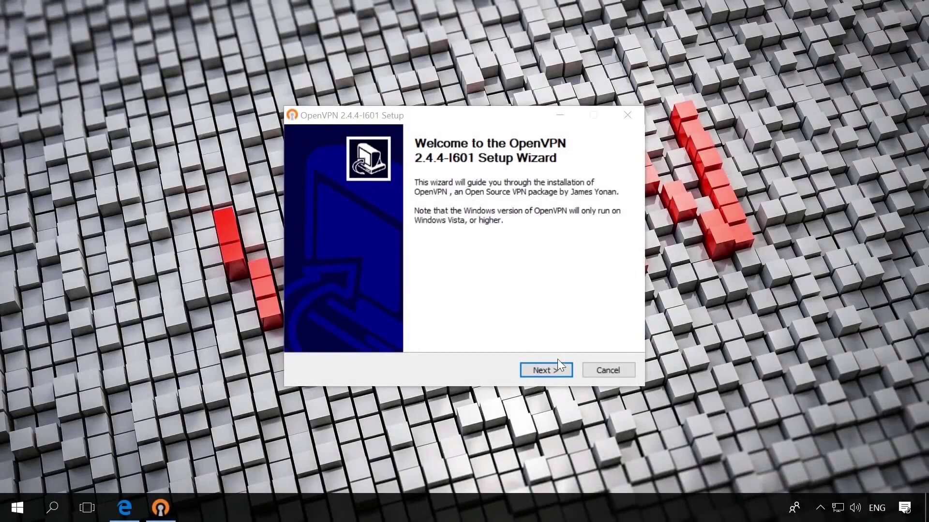
- Install OpenVPN 2.4.4 with EasyRSA 2 scripts into C:\Program Files\OpenVPN, skipping the readme
{"action": "left_click", "coordinate": [549, 370]}
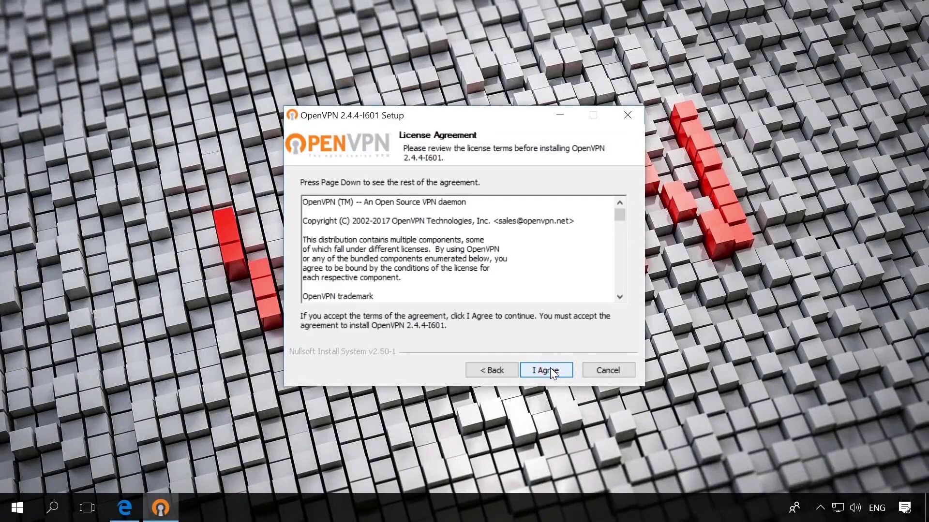
{"action": "left_click", "coordinate": [550, 369]}
{"action": "left_click", "coordinate": [434, 278]}
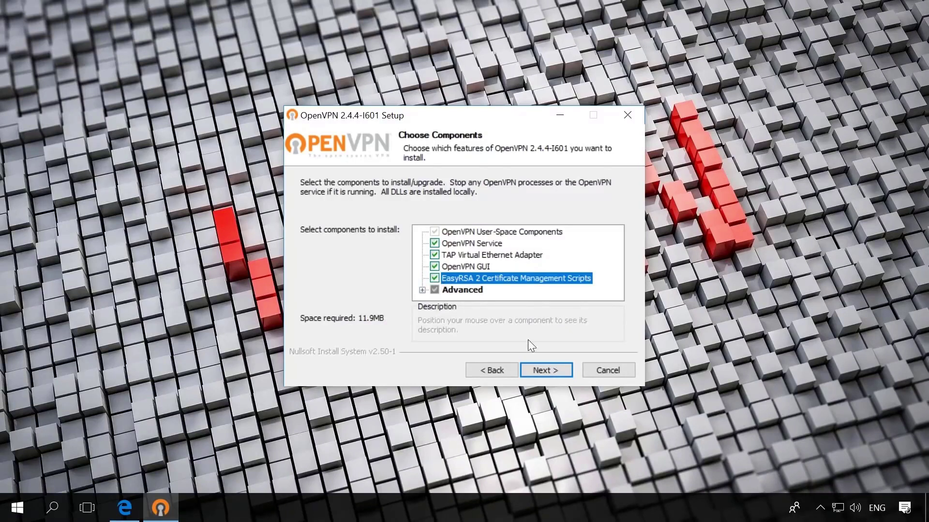
{"action": "left_click", "coordinate": [552, 374]}
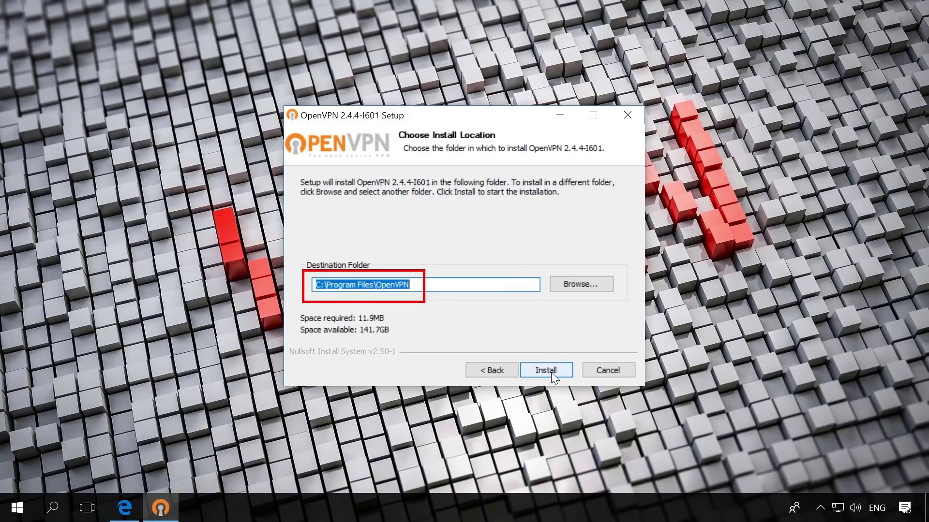
{"action": "left_click", "coordinate": [552, 372]}
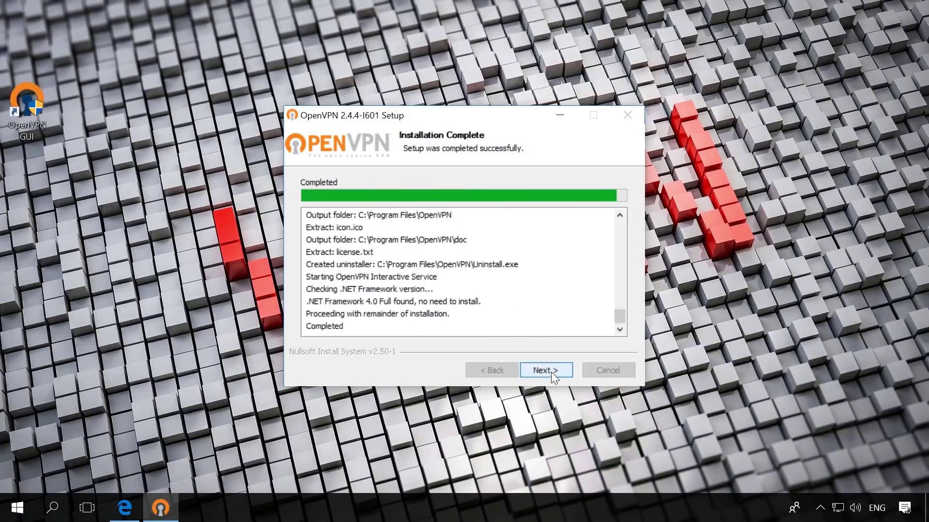
{"action": "left_click", "coordinate": [551, 373]}
{"action": "left_click", "coordinate": [455, 236]}
{"action": "left_click", "coordinate": [547, 369]}
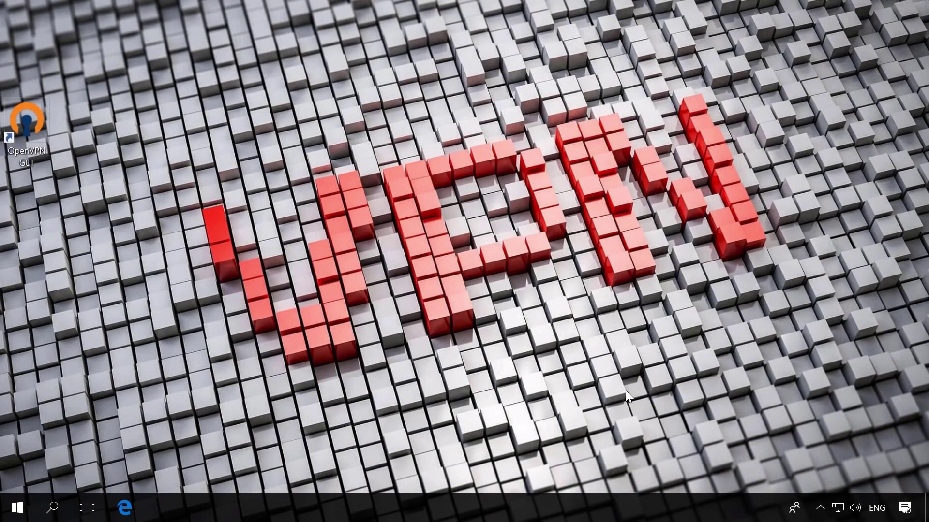
- Rename the TAP-Windows adapter 'Ethernet 2' to 'ServerVPN' in Network Connections
{"action": "left_click", "coordinate": [838, 508]}
{"action": "left_click", "coordinate": [725, 418]}
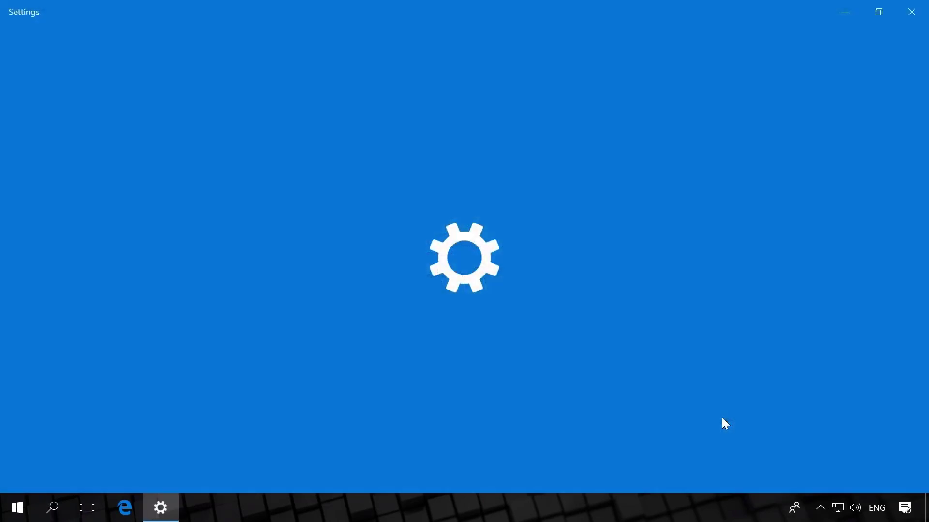
{"action": "left_click", "coordinate": [329, 368]}
{"action": "left_click", "coordinate": [284, 95]}
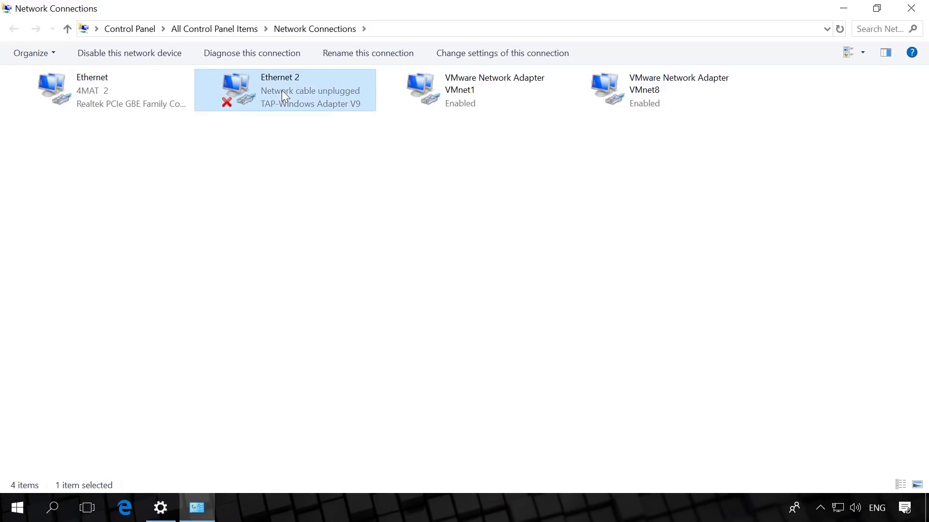
{"action": "key", "text": "F2"}
{"action": "type", "text": "Ser"}
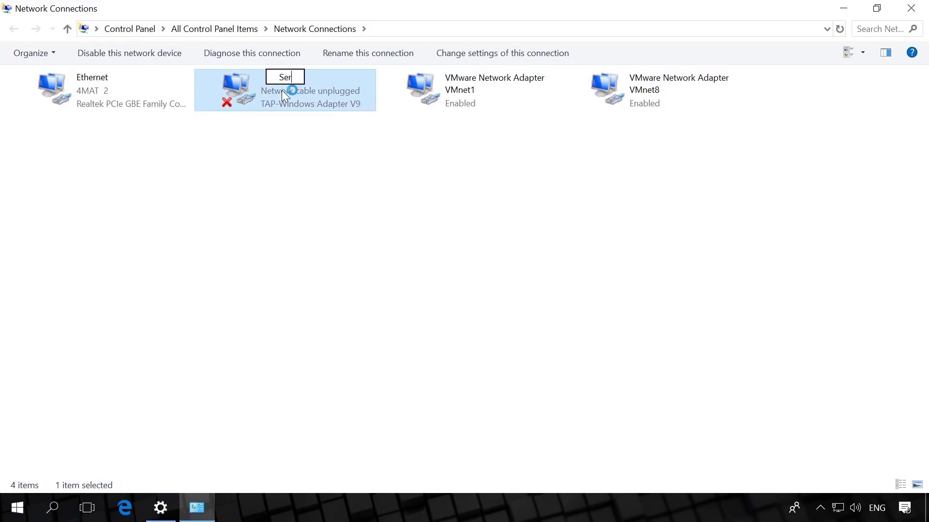
{"action": "type", "text": "verVPN"}
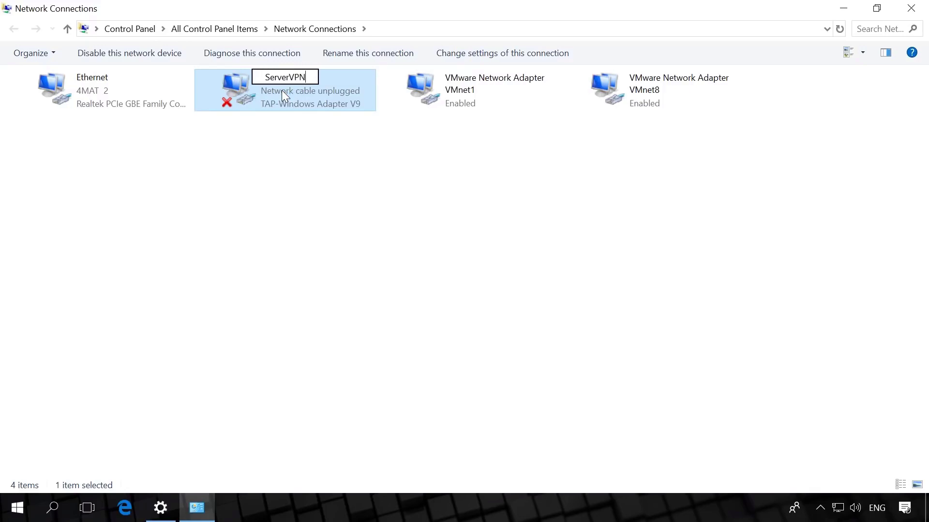
{"action": "key", "text": "Return"}
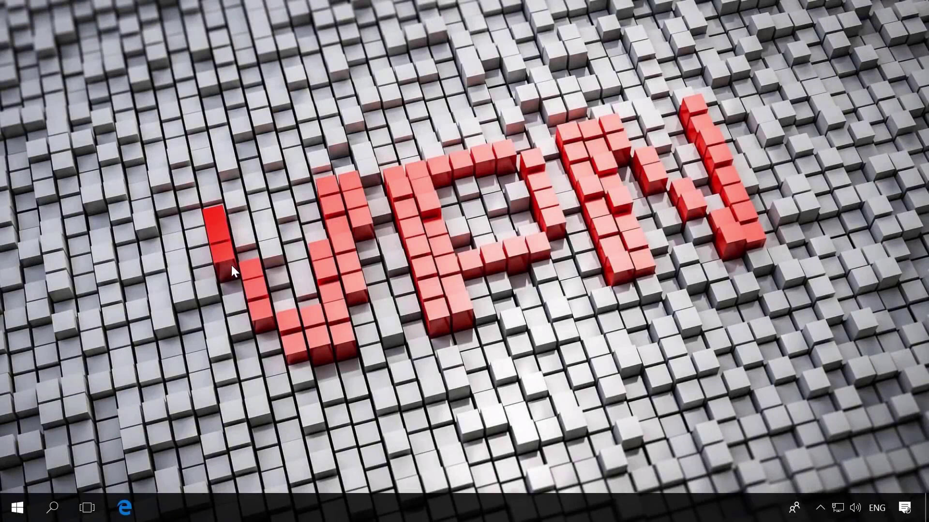
- Launch Command Prompt as administrator from Windows search
{"action": "left_click", "coordinate": [52, 514]}
{"action": "type", "text": "cmd"}
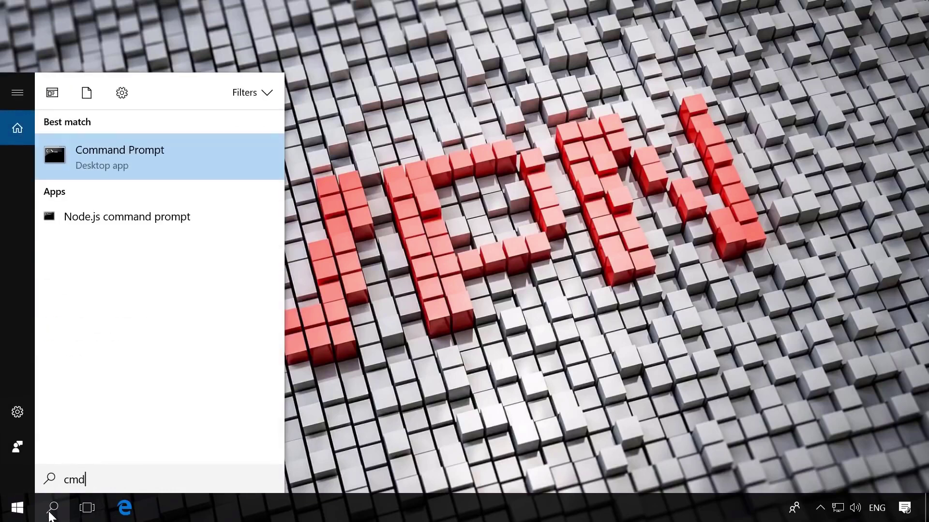
{"action": "right_click", "coordinate": [146, 155]}
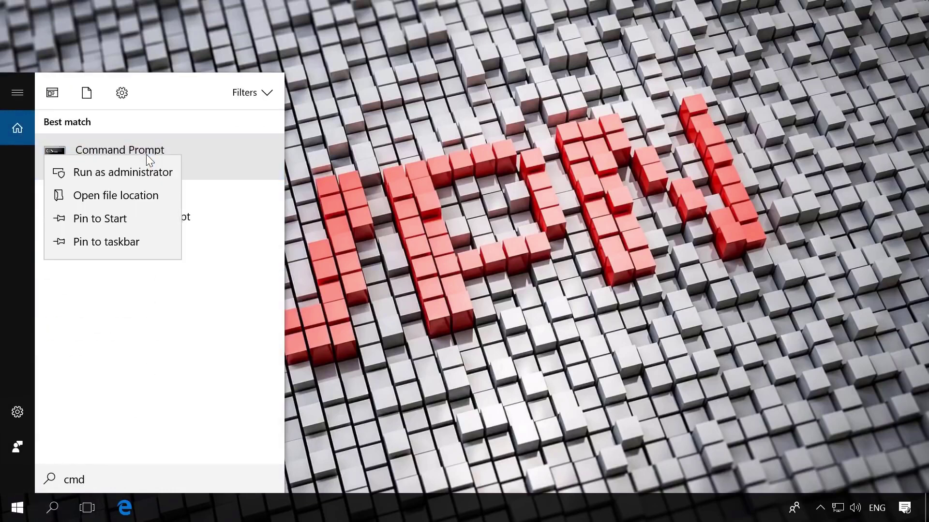
{"action": "left_click", "coordinate": [117, 175]}
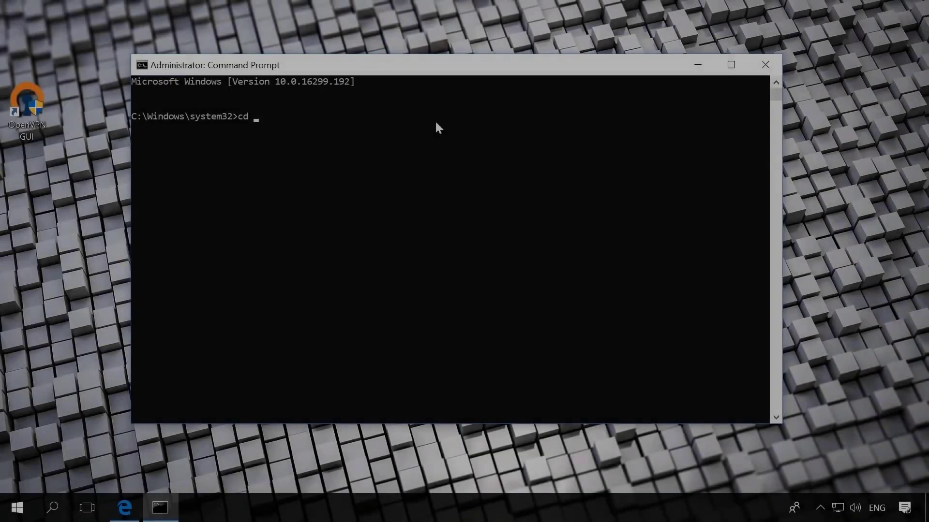
- Change into "C:\Program Files\OpenVPN\easy-rsa" and run init-config.bat
{"action": "type", "text": "C:\\Program Files\\OpenVPN\\easy-rsa"}
{"action": "key", "text": "Left"}
{"action": "key", "text": "Left"}
{"action": "key", "text": "Left"}
{"action": "key", "text": "Left"}
{"action": "key", "text": "Left"}
{"action": "key", "text": "Left"}
{"action": "key", "text": "Left"}
{"action": "key", "text": "Left"}
{"action": "key", "text": "Left"}
{"action": "key", "text": "Left"}
{"action": "key", "text": "Left"}
{"action": "key", "text": "Left"}
{"action": "key", "text": "Left"}
{"action": "key", "text": "Left"}
{"action": "key", "text": "Left"}
{"action": "key", "text": "Left"}
{"action": "type", "text": "\""}
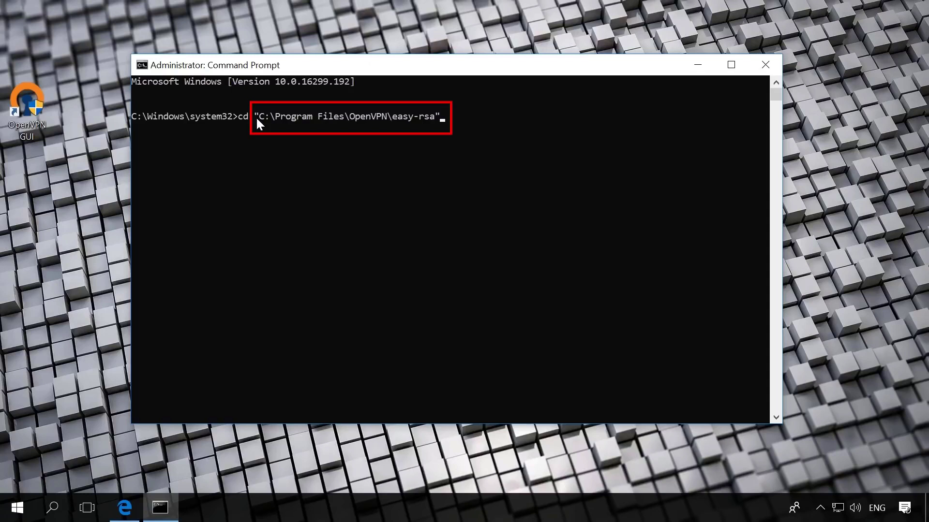
{"action": "key", "text": "Return"}
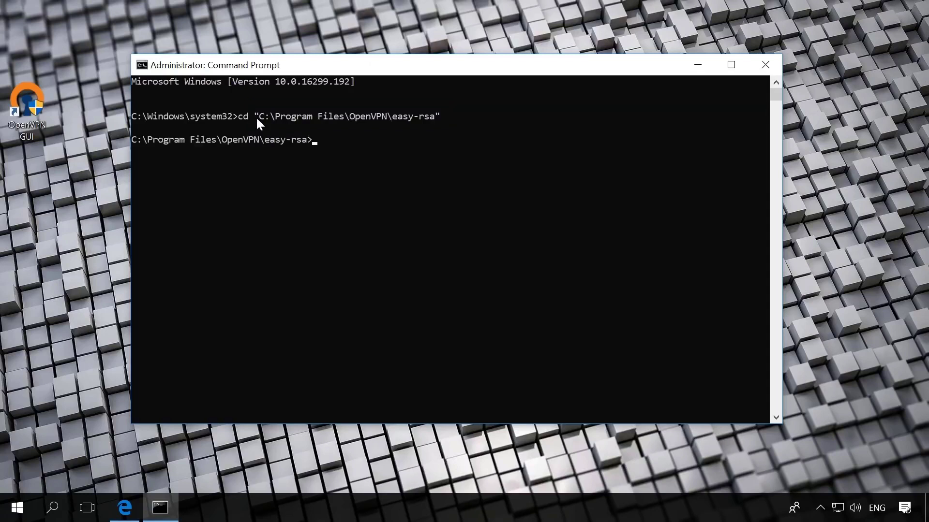
{"action": "type", "text": "init-config.bat"}
{"action": "key", "text": "Return"}
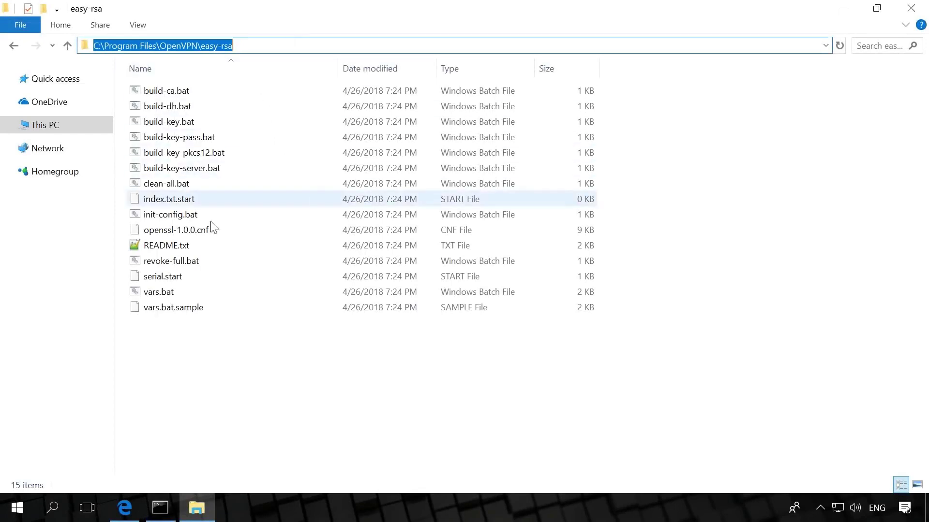
- Open vars.bat from the easy-rsa folder with Edit with Notepad++
{"action": "left_click", "coordinate": [177, 298]}
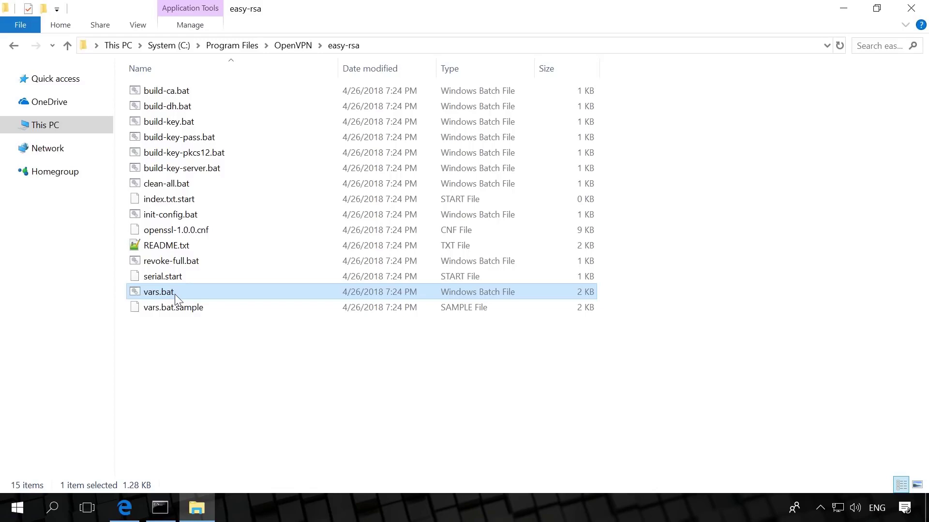
{"action": "right_click", "coordinate": [177, 298]}
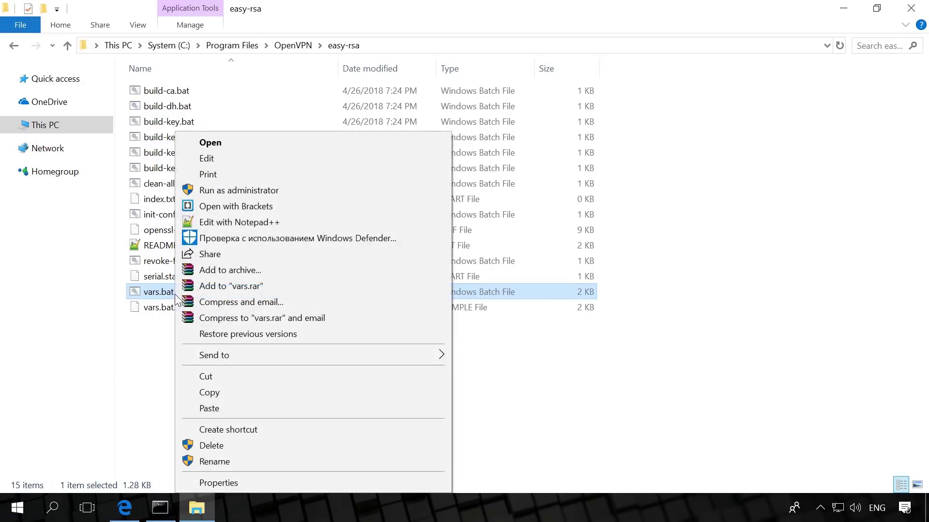
{"action": "left_click", "coordinate": [227, 222]}
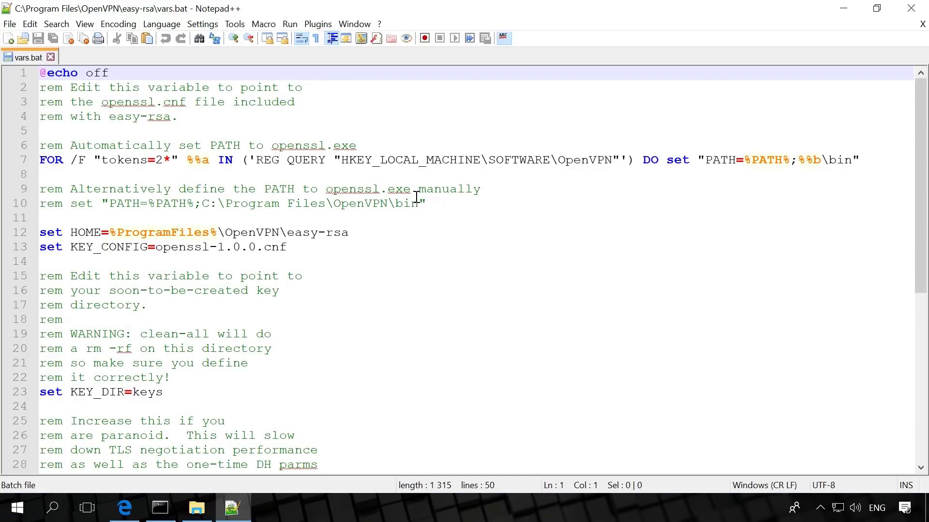
- Set KEY_COUNTRY to UA and both KEY_PROVINCE and KEY_CITY to Kiev in vars.bat
{"action": "scroll", "coordinate": [421, 211], "scroll_direction": "down", "scroll_amount": 6}
{"action": "left_click", "coordinate": [290, 276]}
{"action": "scroll", "coordinate": [136, 406], "scroll_direction": "down", "scroll_amount": 1}
{"action": "double_click", "coordinate": [182, 321]}
{"action": "type", "text": "UA"}
{"action": "key", "text": "Down"}
{"action": "key", "text": "Delete"}
{"action": "key", "text": "Delete"}
{"action": "type", "text": "Kiev"}
{"action": "key", "text": "Down"}
{"action": "key", "text": "ctrl+Left"}
{"action": "key", "text": "shift+End"}
{"action": "type", "text": "Kiev"}
{"action": "left_click", "coordinate": [202, 322]}
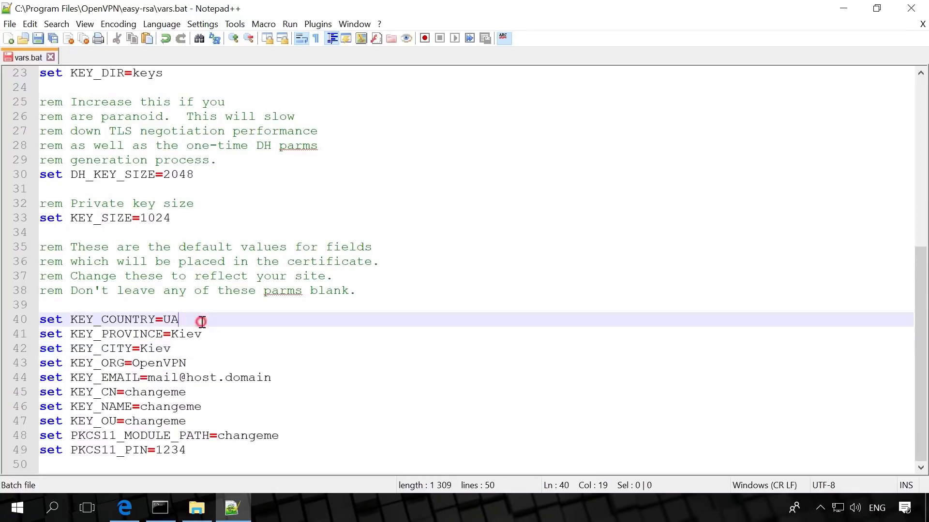
- Set organisation to ServerVPN, enter the support e-mail, set KEY_CN to ServerVPN, and save
{"action": "left_click", "coordinate": [135, 363]}
{"action": "key", "text": "shift+Right"}
{"action": "key", "text": "shift+Right"}
{"action": "key", "text": "shift+Right"}
{"action": "key", "text": "shift+Right"}
{"action": "type", "text": "Server"}
{"action": "left_click", "coordinate": [169, 349]}
{"action": "left_click", "coordinate": [154, 378]}
{"action": "key", "text": "Left"}
{"action": "key", "text": "shift+End"}
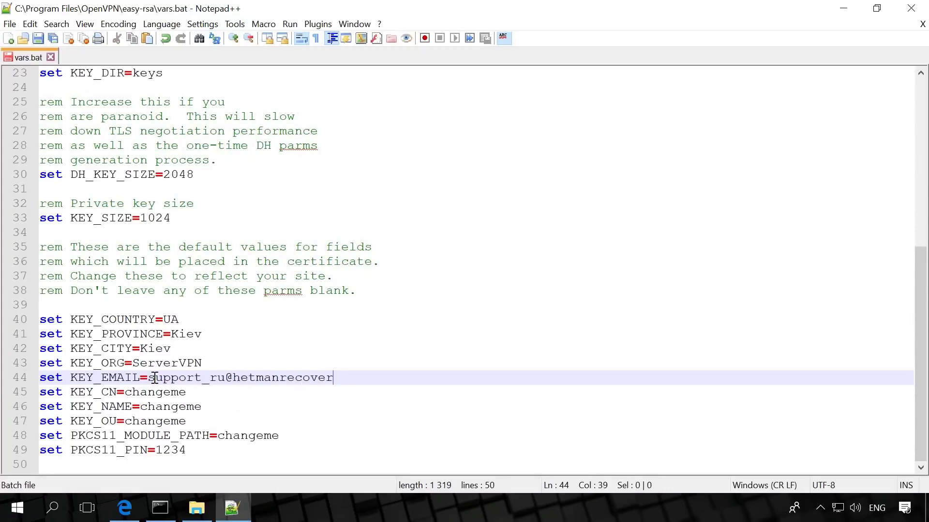
{"action": "left_click", "coordinate": [380, 377]}
{"action": "double_click", "coordinate": [128, 390]}
{"action": "type", "text": "Server"}
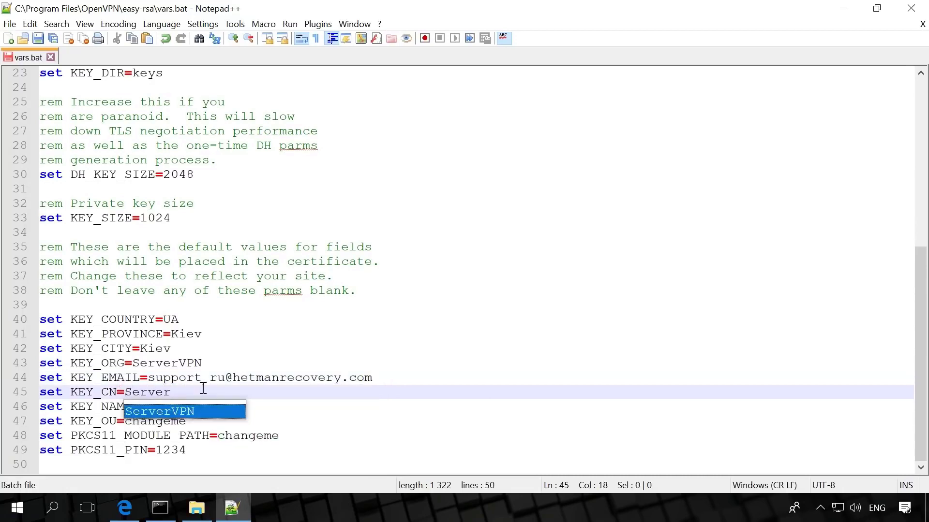
{"action": "type", "text": "VPN"}
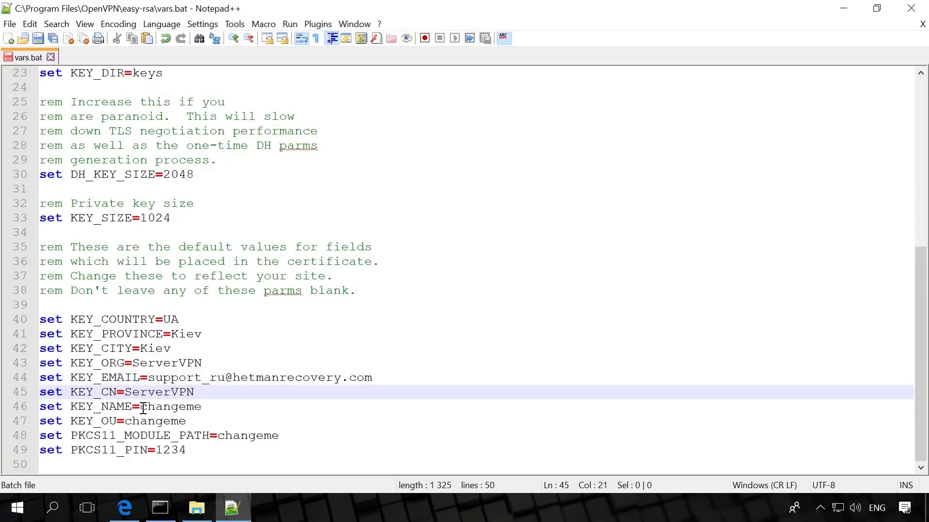
{"action": "double_click", "coordinate": [207, 407]}
{"action": "left_click", "coordinate": [206, 406]}
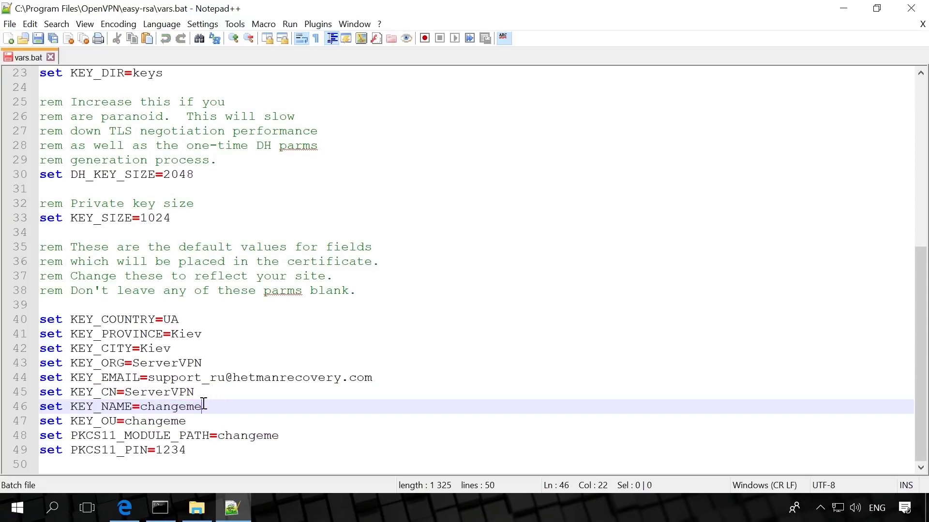
{"action": "left_click", "coordinate": [37, 40]}
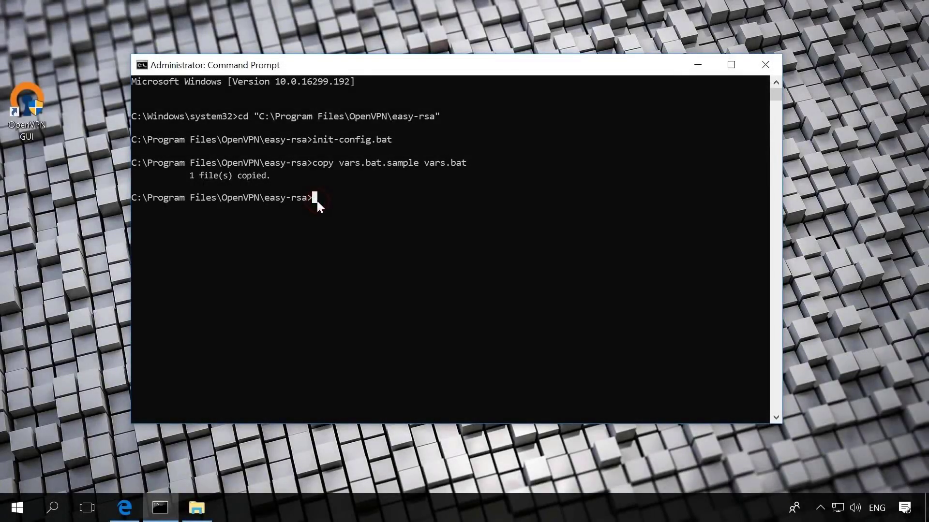
- Re-enter easy-rsa and run vars, clean-all and build-dh, which fails on 'openssl'
{"action": "key", "text": "Up"}
{"action": "key", "text": "Up"}
{"action": "key", "text": "Up"}
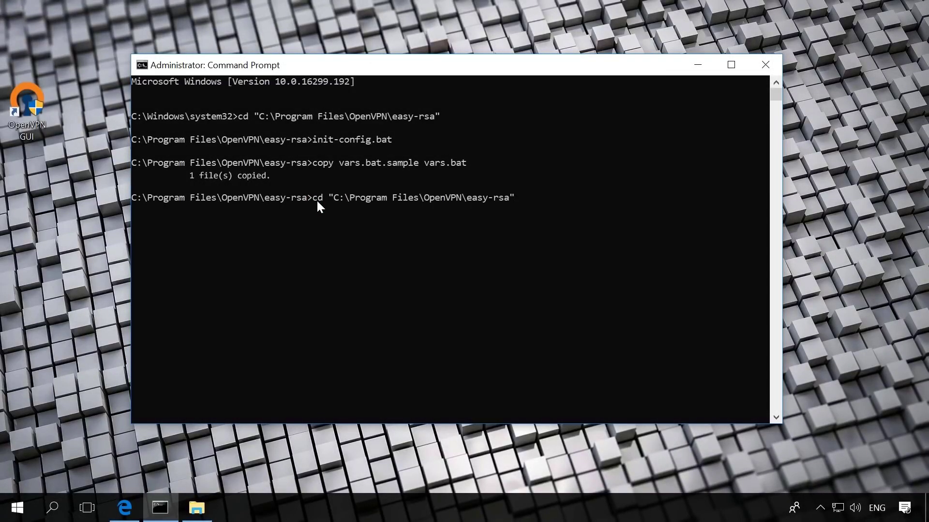
{"action": "key", "text": "Return"}
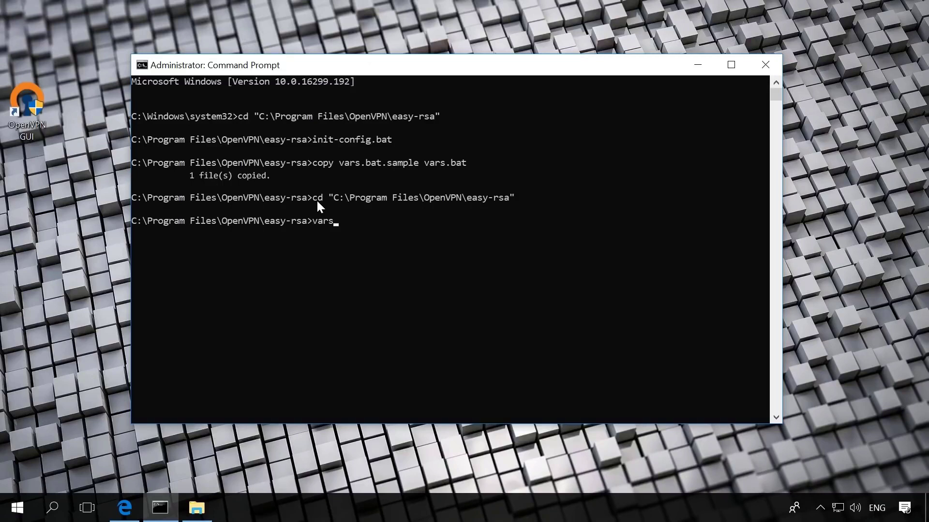
{"action": "key", "text": "Return"}
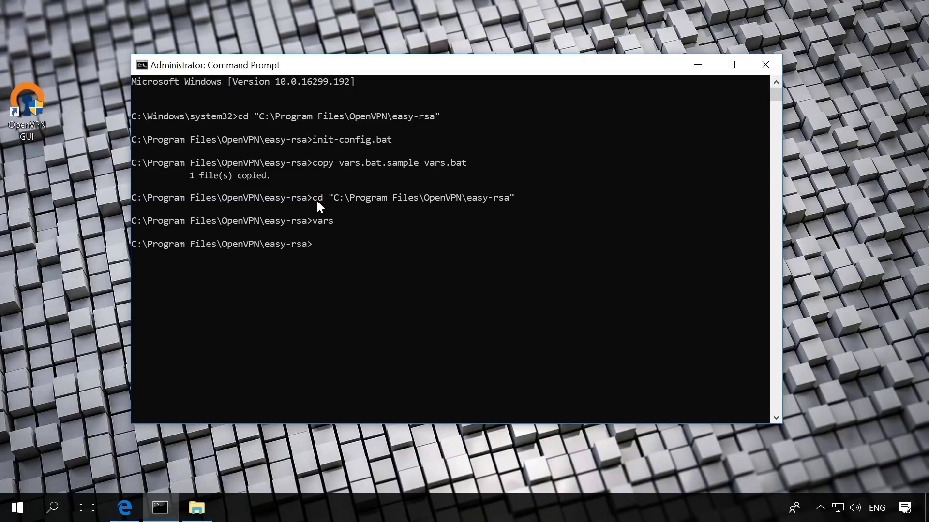
{"action": "type", "text": "clean-"}
{"action": "type", "text": "all"}
{"action": "key", "text": "Return"}
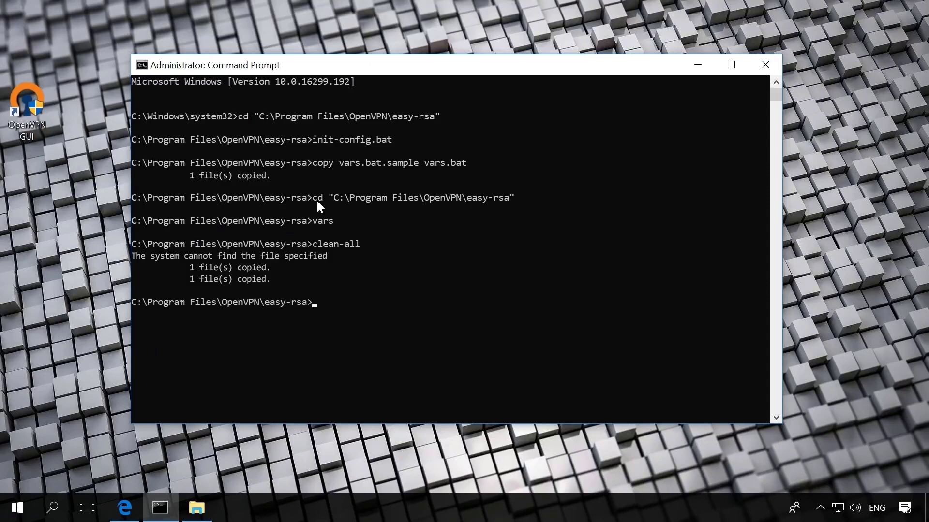
{"action": "type", "text": "build-dh"}
{"action": "key", "text": "Return"}
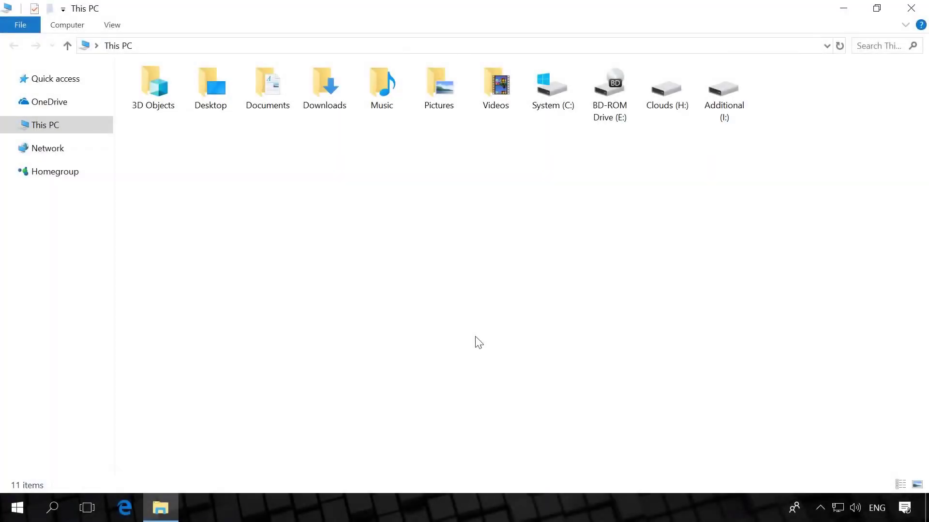
- Open Environment Variables from This PC's properties and edit the user Path
{"action": "right_click", "coordinate": [45, 125]}
{"action": "left_click", "coordinate": [109, 312]}
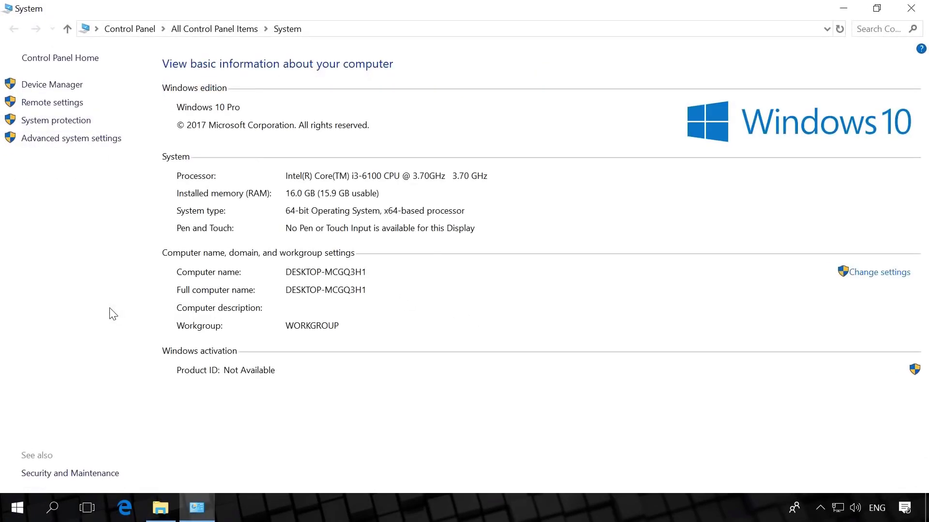
{"action": "left_click", "coordinate": [65, 139]}
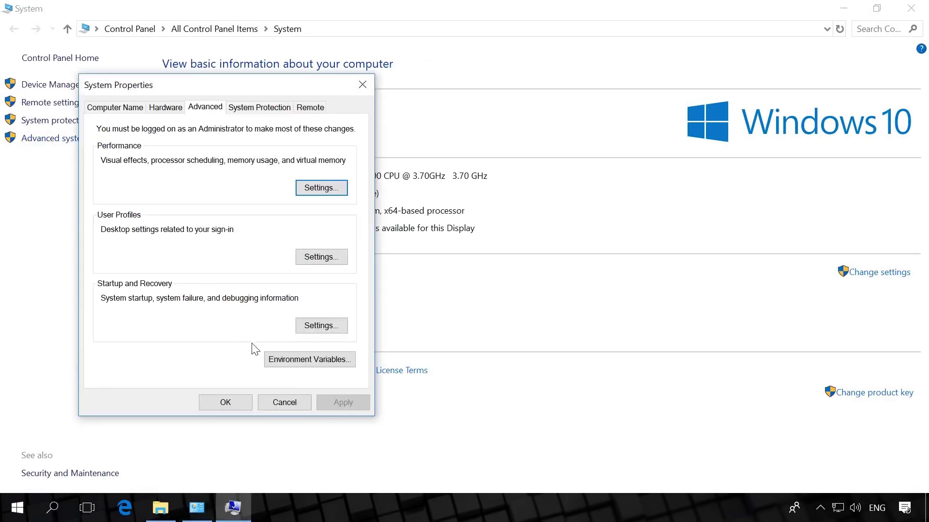
{"action": "left_click", "coordinate": [281, 363]}
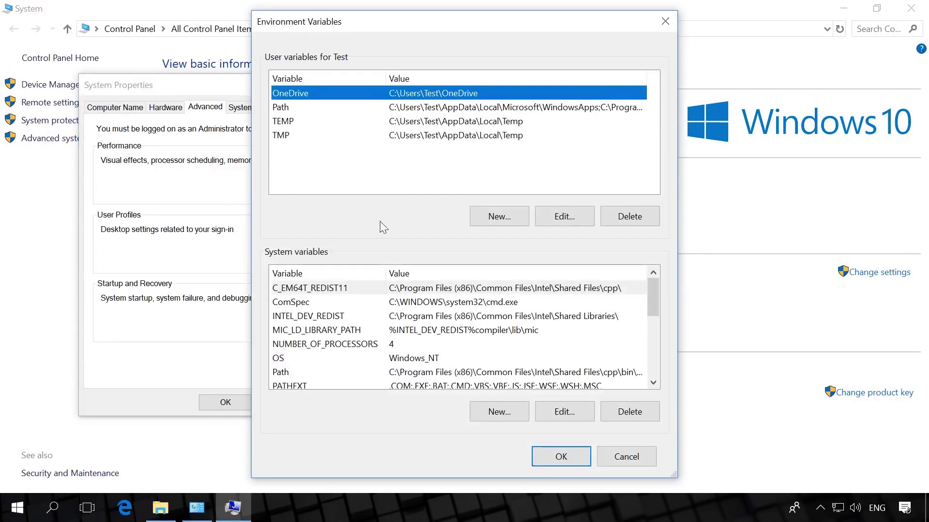
{"action": "left_click", "coordinate": [327, 106]}
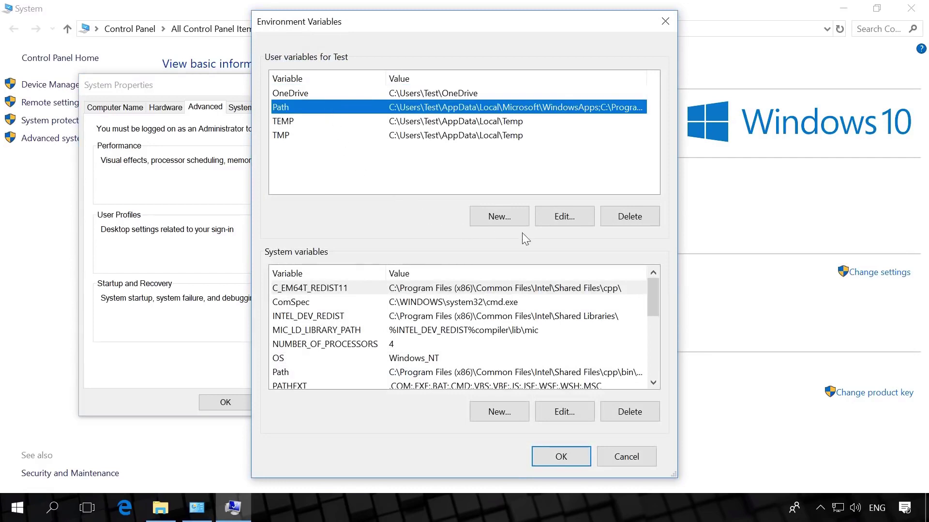
{"action": "left_click", "coordinate": [559, 216]}
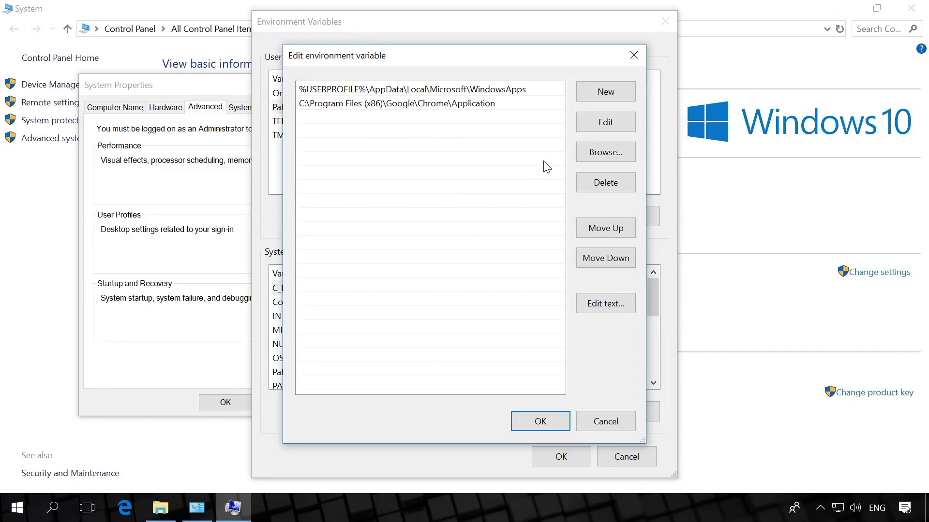
- Add C:\Program Files\OpenVPN\bin to the user Path and confirm all dialogs
{"action": "left_click", "coordinate": [609, 154]}
{"action": "left_click", "coordinate": [413, 247]}
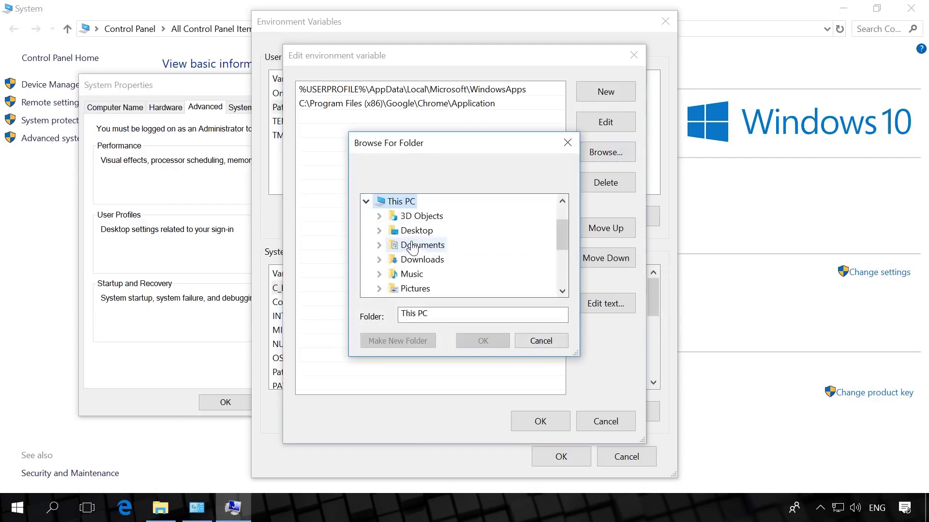
{"action": "scroll", "coordinate": [429, 270], "scroll_direction": "down", "scroll_amount": 3}
{"action": "double_click", "coordinate": [420, 201]}
{"action": "scroll", "coordinate": [436, 251], "scroll_direction": "down", "scroll_amount": 2}
{"action": "double_click", "coordinate": [446, 279]}
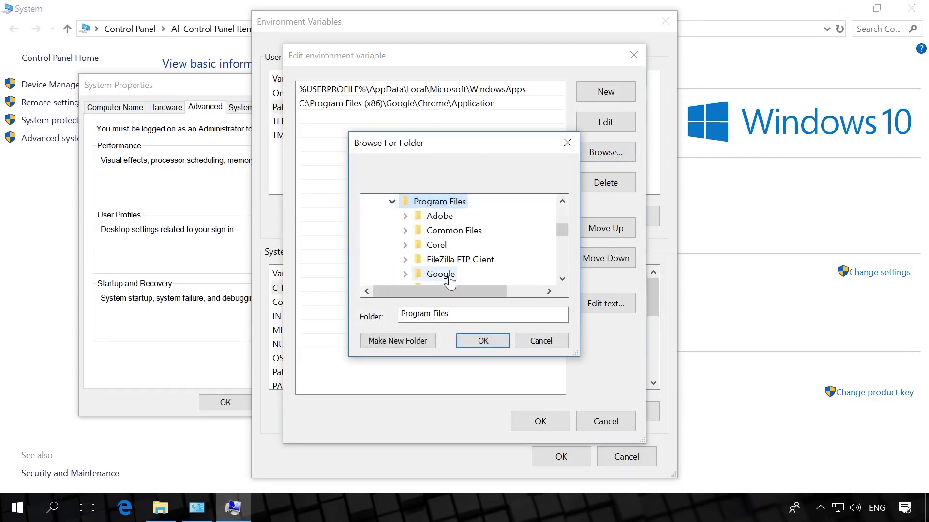
{"action": "scroll", "coordinate": [459, 264], "scroll_direction": "down", "scroll_amount": 2}
{"action": "scroll", "coordinate": [466, 265], "scroll_direction": "down", "scroll_amount": 3}
{"action": "double_click", "coordinate": [452, 274]}
{"action": "left_click", "coordinate": [446, 215]}
{"action": "left_click", "coordinate": [482, 341]}
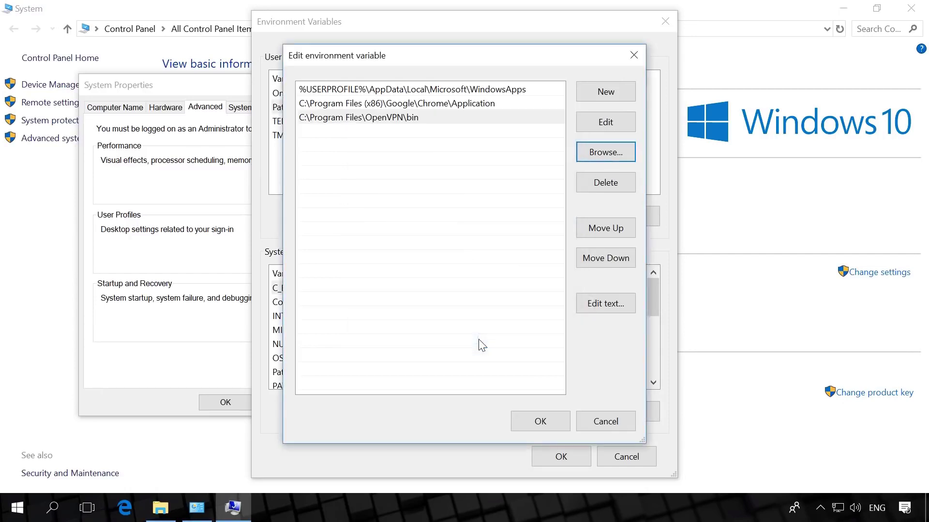
{"action": "left_click", "coordinate": [542, 421]}
{"action": "left_click", "coordinate": [569, 461]}
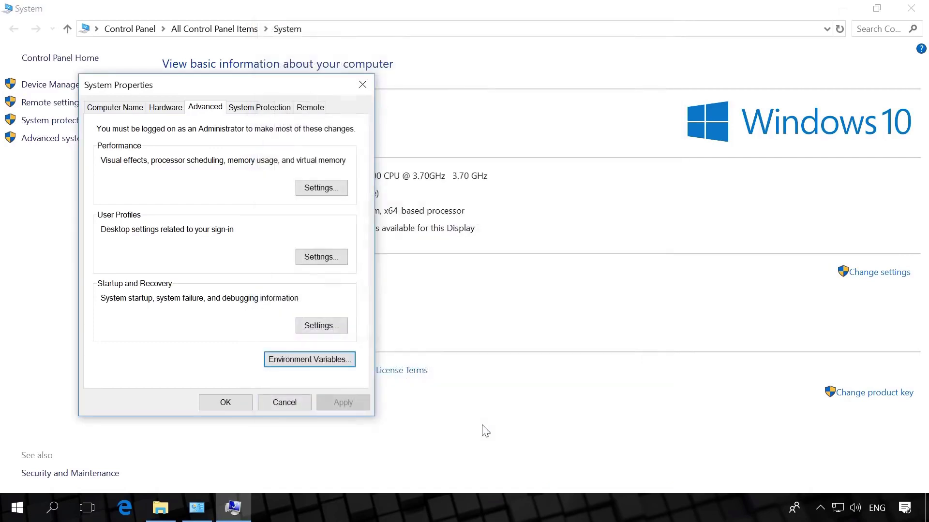
{"action": "left_click", "coordinate": [209, 406]}
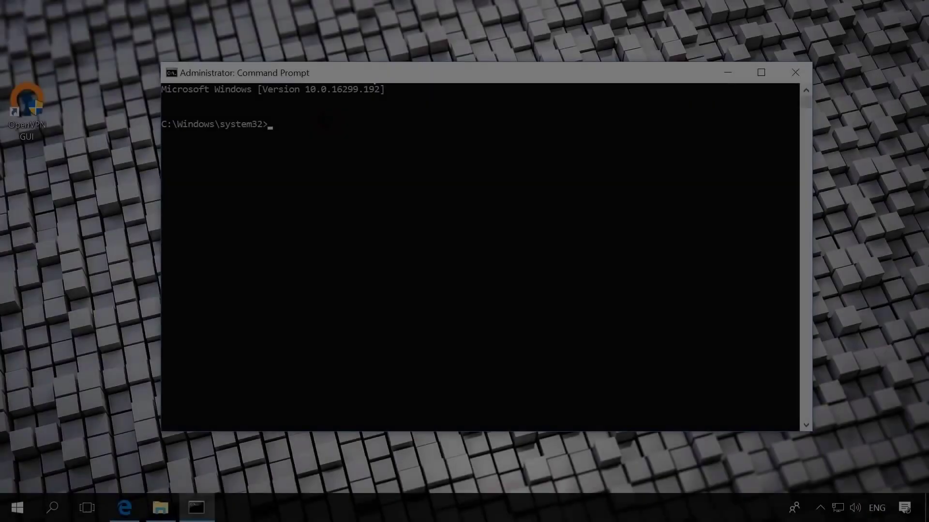
- In a new admin prompt, cd into the quoted easy-rsa path and run init-config.bat
{"action": "type", "text": "cd"}
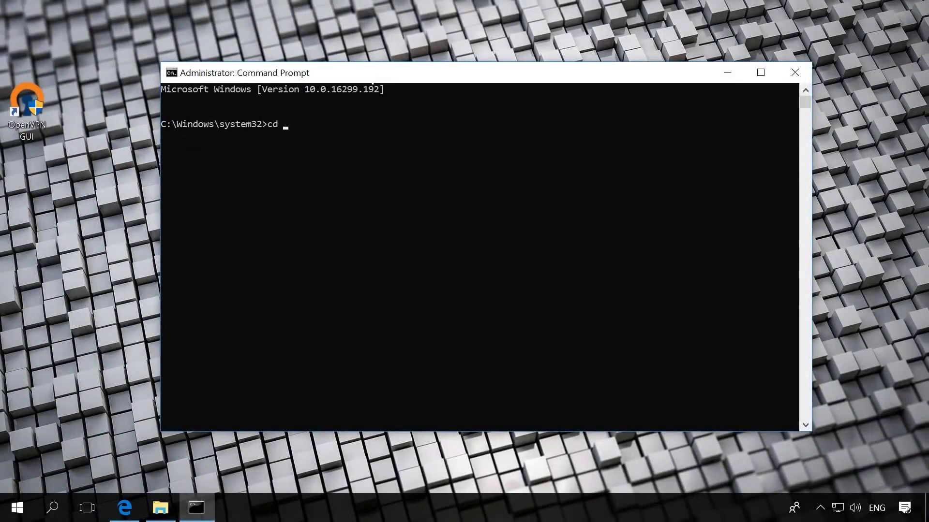
{"action": "type", "text": "C:\\Program Files\\OpenVPN\\easy-rsa"}
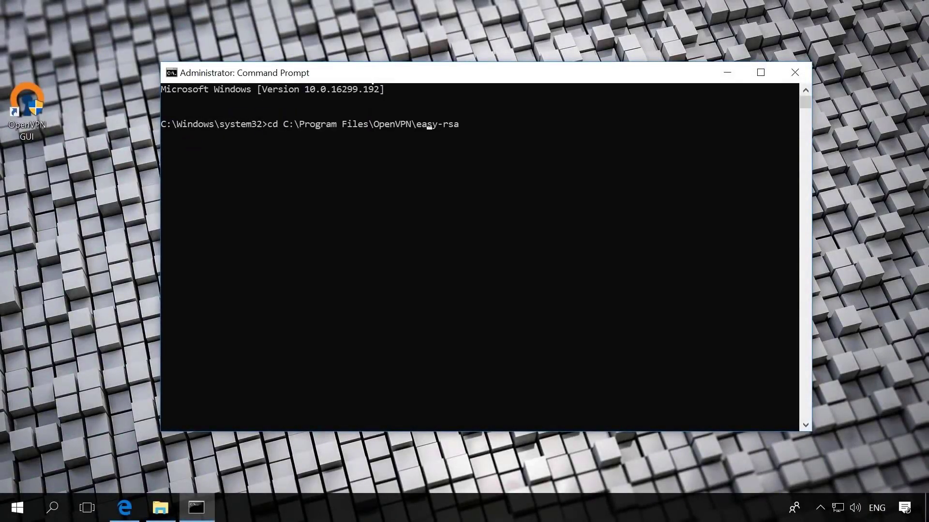
{"action": "type", "text": "\""}
{"action": "key", "text": "End"}
{"action": "type", "text": "\""}
{"action": "key", "text": "Return"}
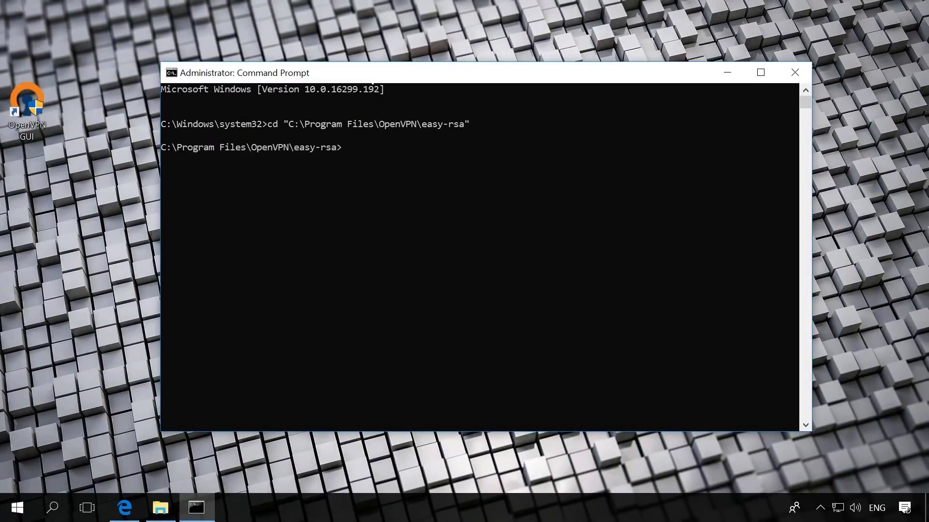
{"action": "type", "text": "init-config.bat"}
{"action": "key", "text": "Return"}
- Run vars, clean-all and build-dh to generate dh4096.pem
{"action": "type", "text": "vars"}
{"action": "key", "text": "Return"}
{"action": "type", "text": "clean-all"}
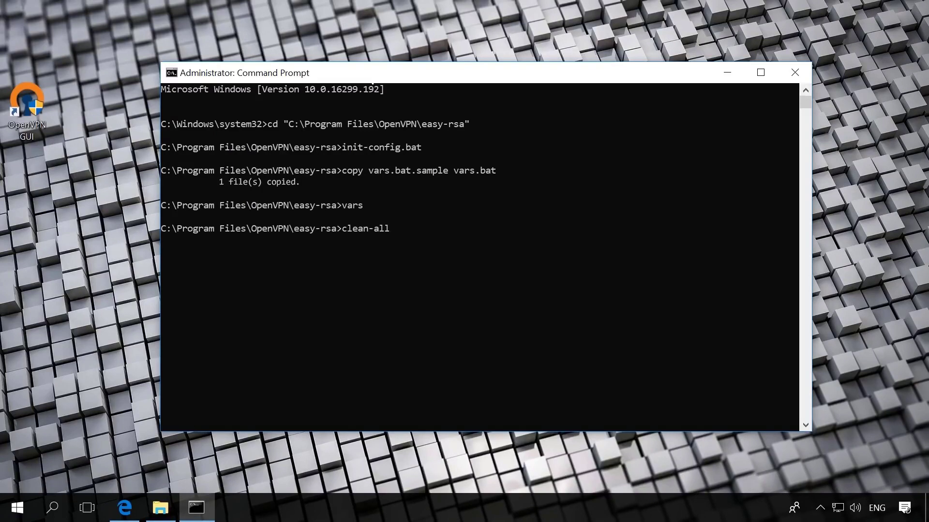
{"action": "key", "text": "Return"}
{"action": "type", "text": "bu"}
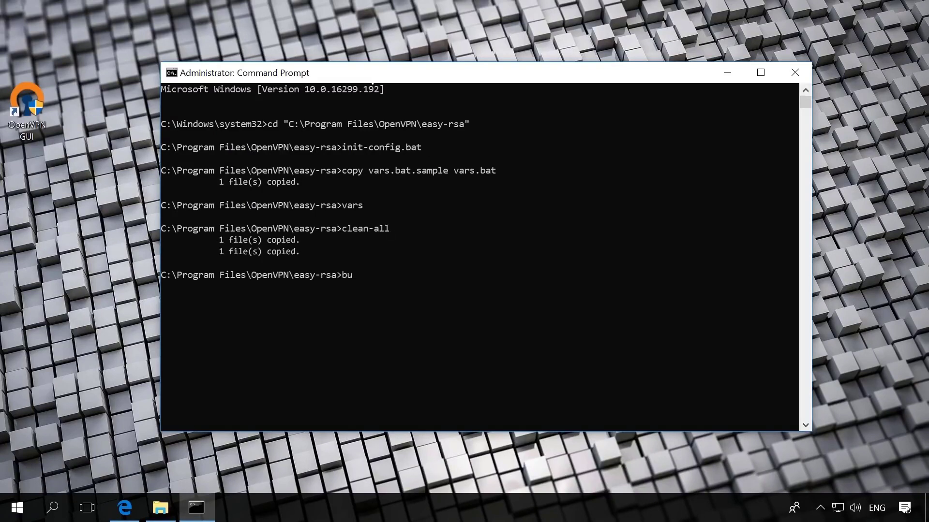
{"action": "type", "text": "ild-dh"}
{"action": "key", "text": "Return"}
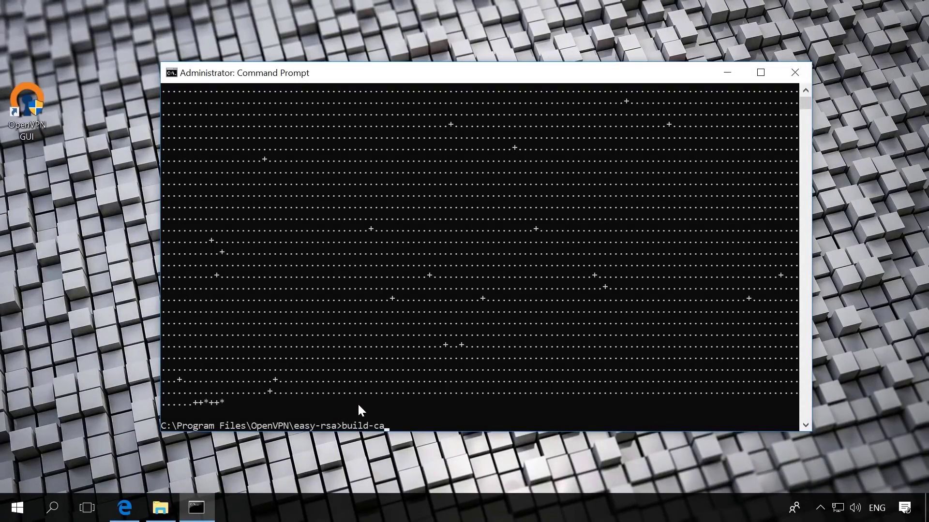
- Run build-ca with country UA, state Kiev and locality Kiev
{"action": "key", "text": "Return"}
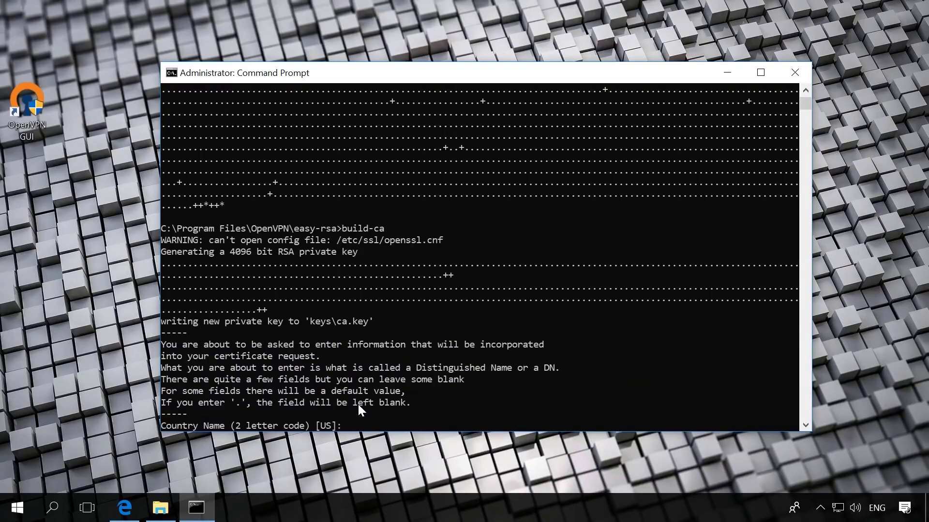
{"action": "type", "text": "UA"}
{"action": "key", "text": "Return"}
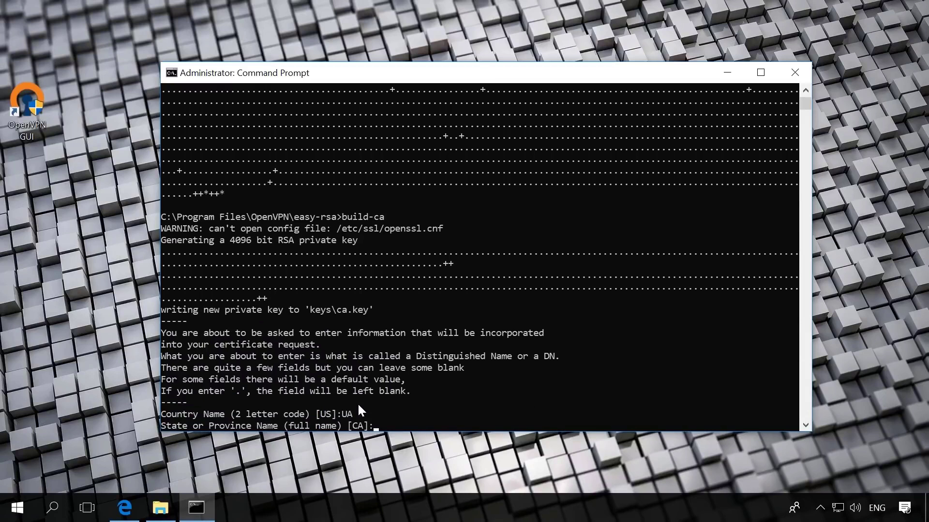
{"action": "type", "text": "Kiev"}
{"action": "key", "text": "Return"}
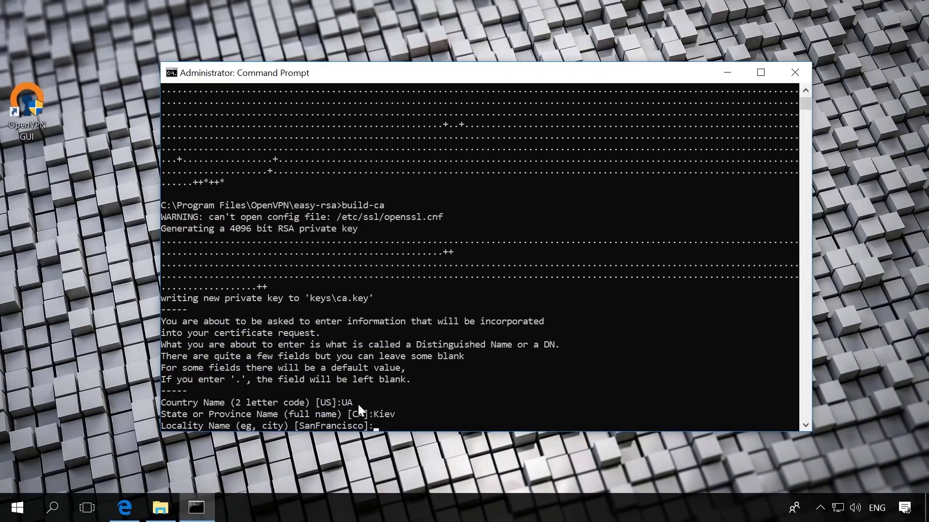
{"action": "type", "text": "Kiev"}
{"action": "key", "text": "Return"}
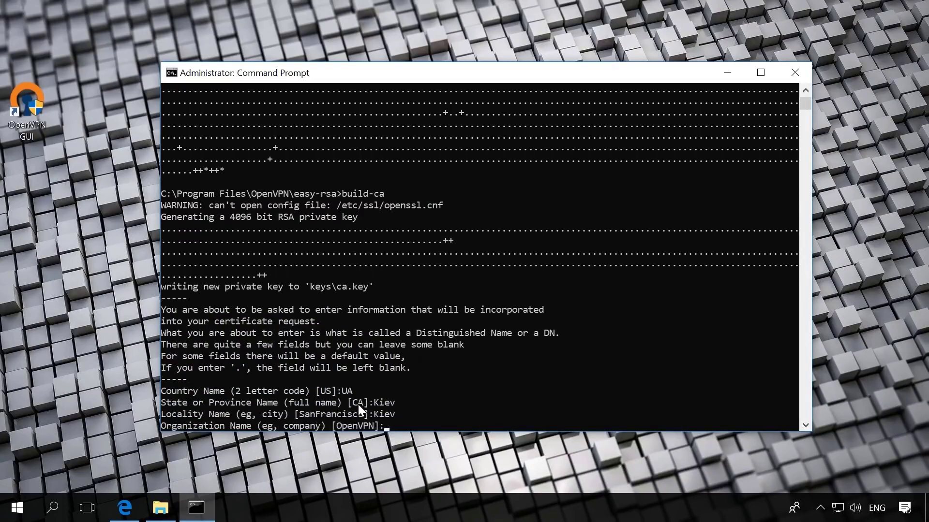
- Keep the default organisation, set unit support and common name ServerVPN, and enter the contact e-mail
{"action": "key", "text": "Return"}
{"action": "type", "text": "suppor"}
{"action": "type", "text": "t"}
{"action": "key", "text": "Return"}
{"action": "type", "text": "ServerVPN"}
{"action": "key", "text": "Return"}
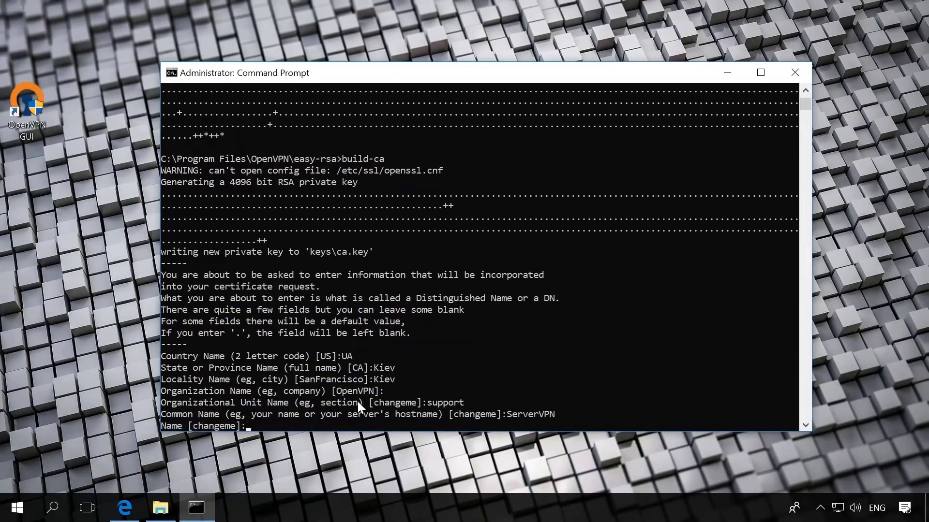
{"action": "key", "text": "Return"}
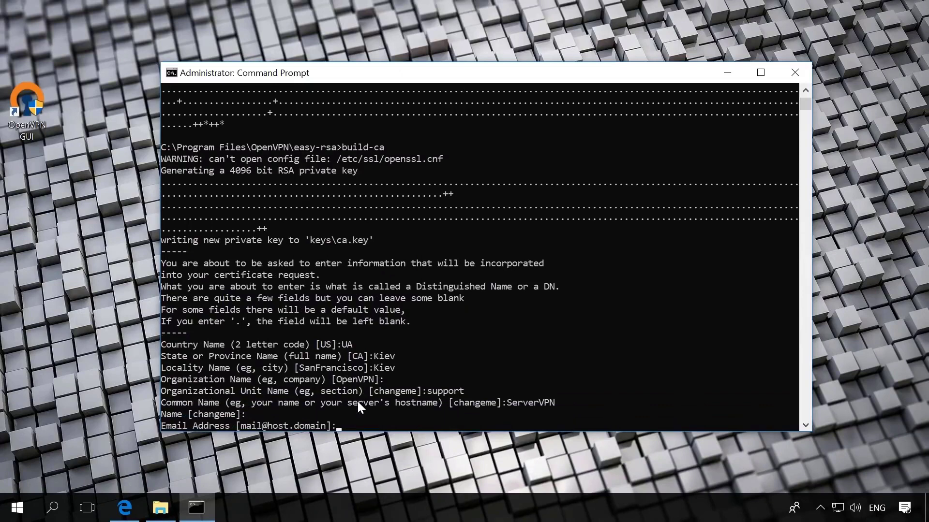
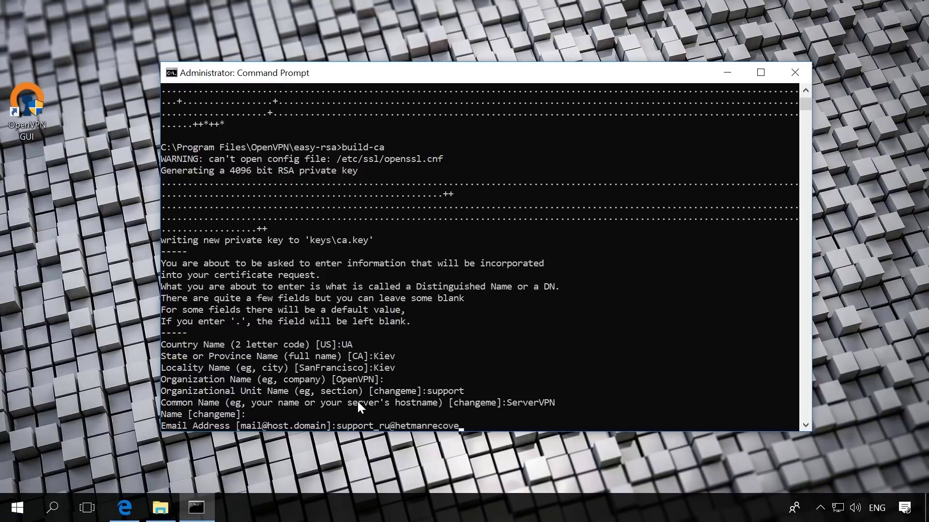
{"action": "key", "text": "Return"}
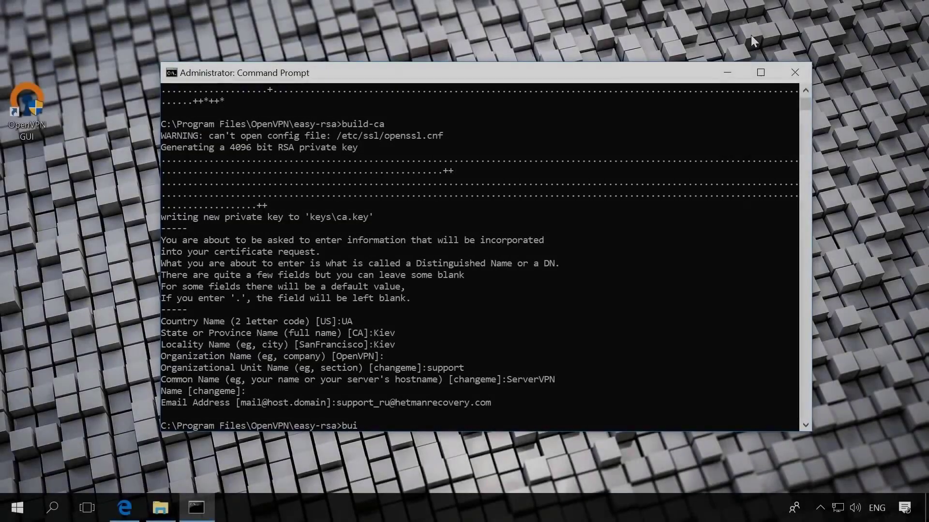
- Enter the build-key-server ServerVPN command at the easy-rsa prompt
{"action": "type", "text": "ld-key-server Ser"}
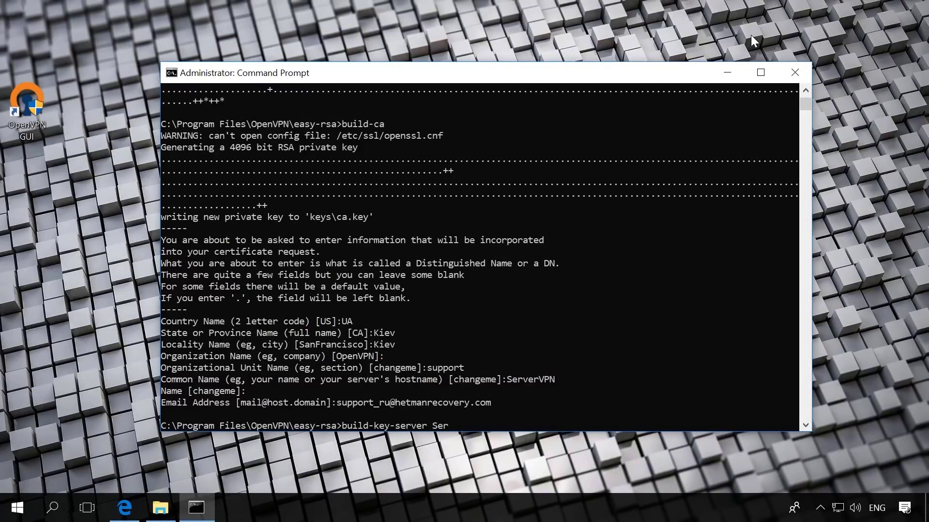
{"action": "type", "text": "verVPN"}
- Generate the ServerVPN key with all default certificate details, leaving password and company empty
{"action": "key", "text": "Return"}
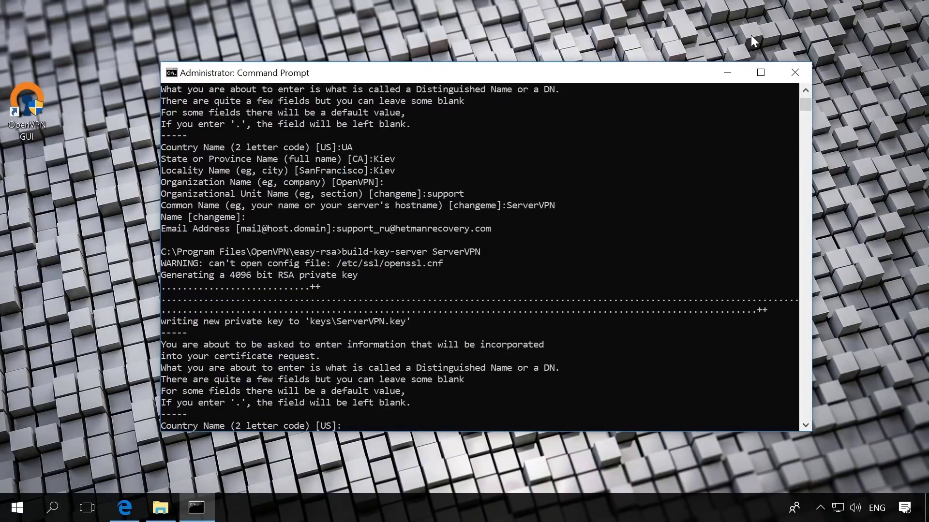
{"action": "key", "text": "Return"}
{"action": "key", "text": "Return"}
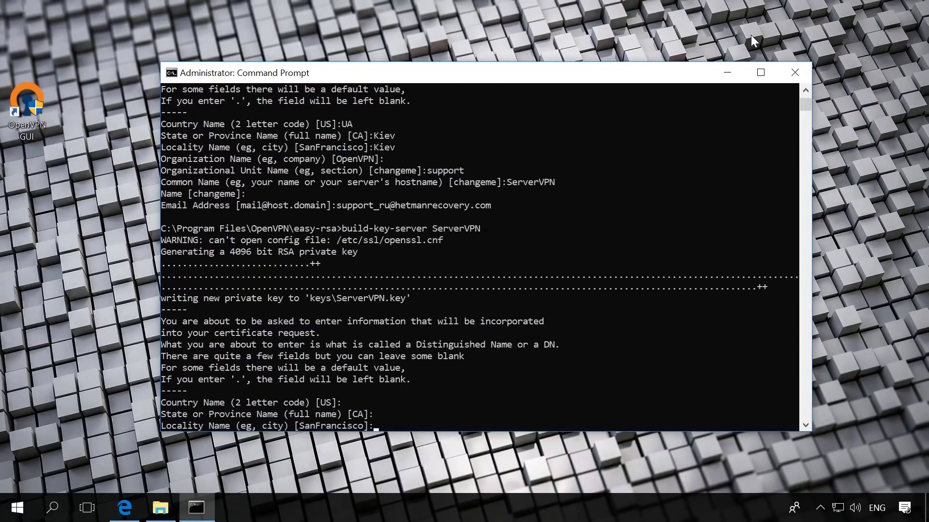
{"action": "key", "text": "Return"}
{"action": "key", "text": "Return"}
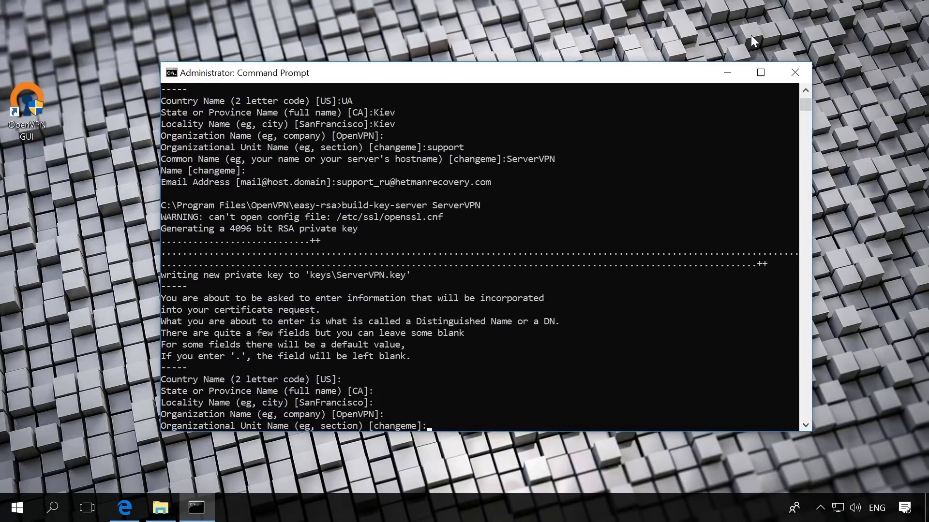
{"action": "key", "text": "Return"}
{"action": "key", "text": "Return"}
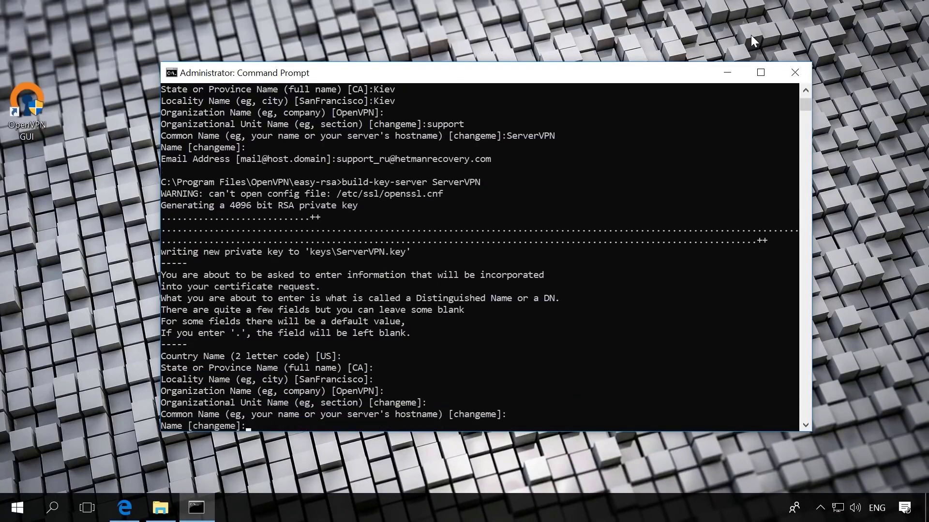
{"action": "key", "text": "Return"}
{"action": "key", "text": "Return"}
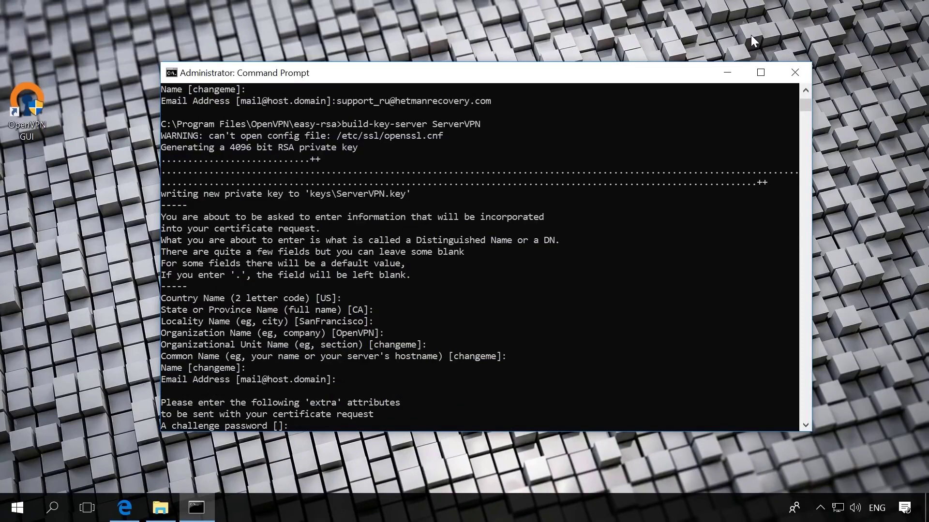
{"action": "key", "text": "Return"}
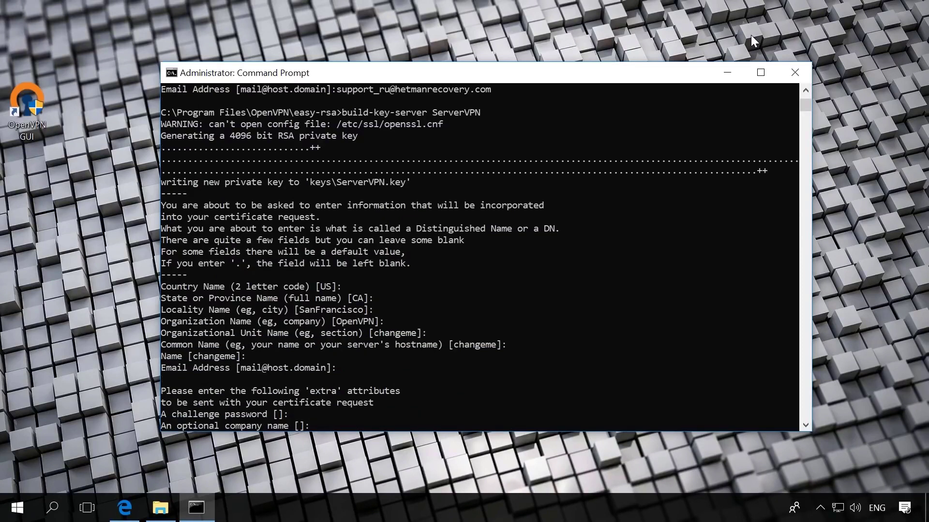
{"action": "key", "text": "Return"}
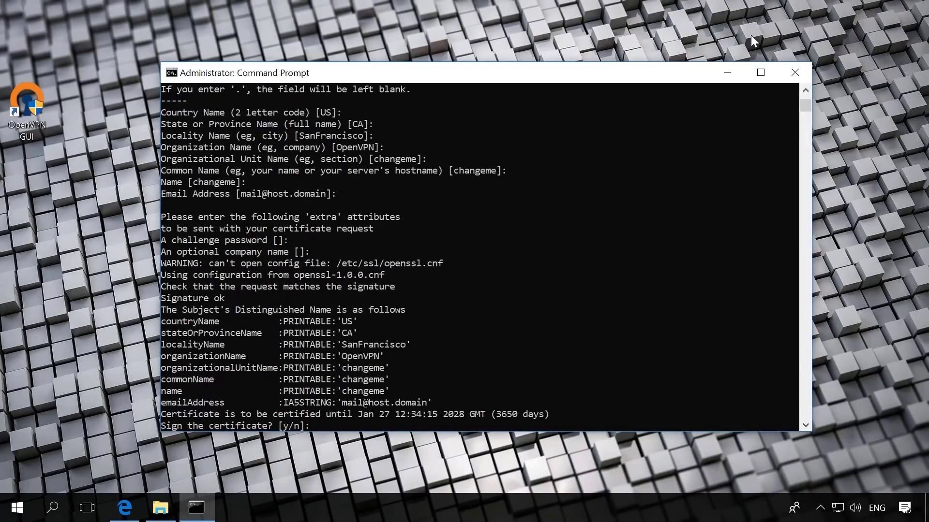
- Answer y to sign the ServerVPN certificate and y to commit it
{"action": "type", "text": "y"}
{"action": "key", "text": "Return"}
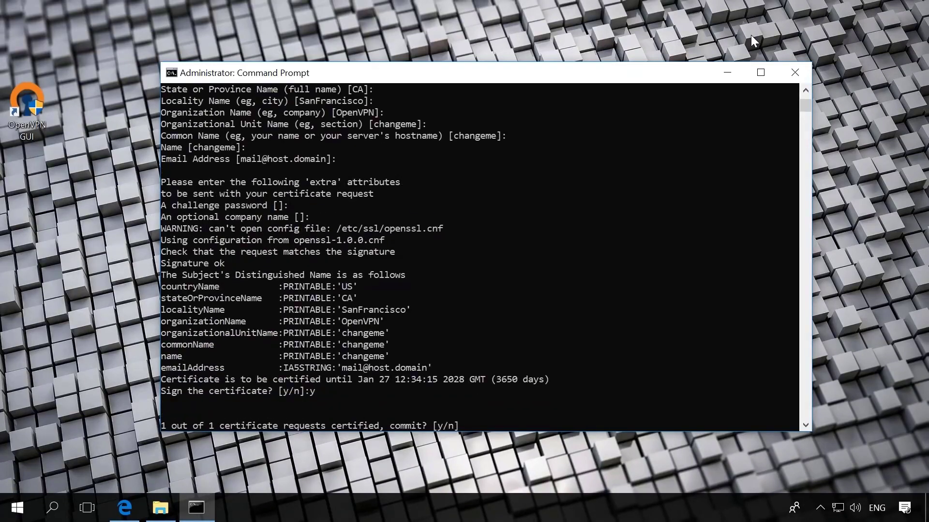
{"action": "type", "text": "y"}
{"action": "key", "text": "Return"}
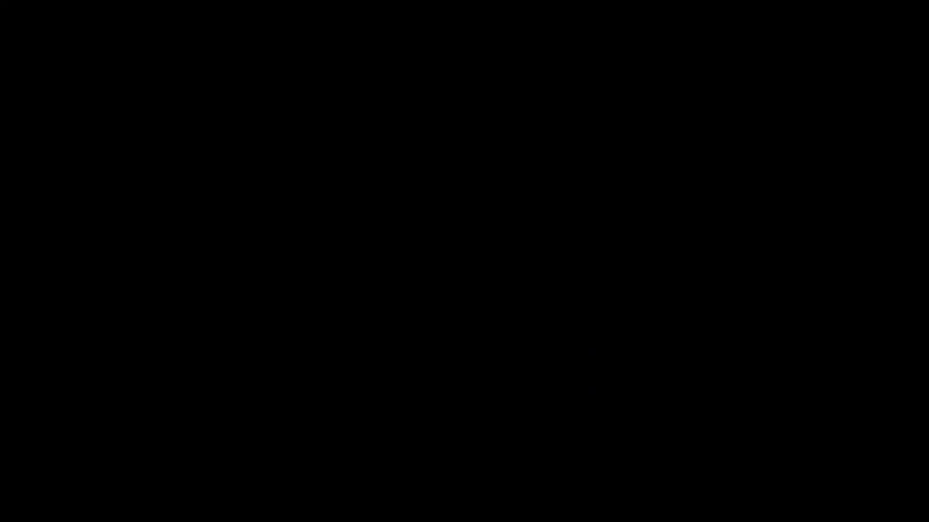
- Run build-key ClientVPN with default details and ClientVPN as the common name
{"action": "type", "text": "build"}
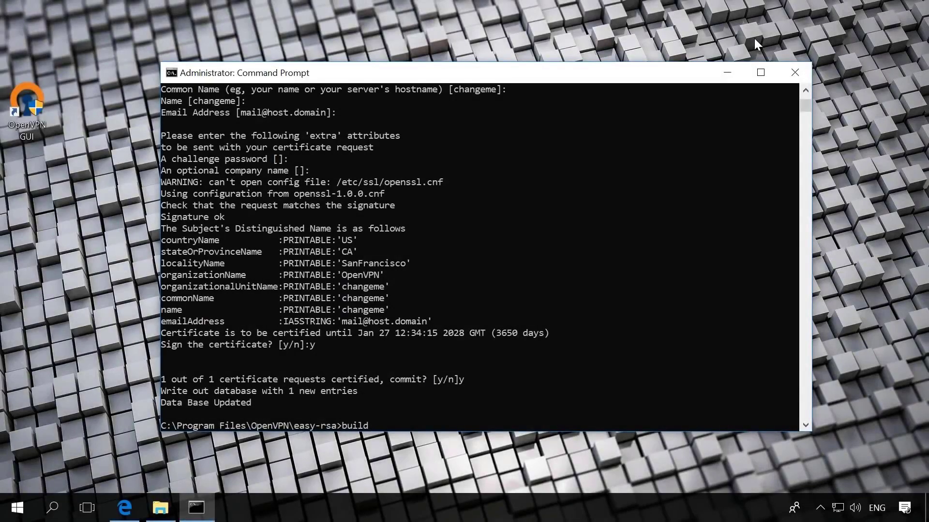
{"action": "type", "text": "-key ClientVPN"}
{"action": "key", "text": "Return"}
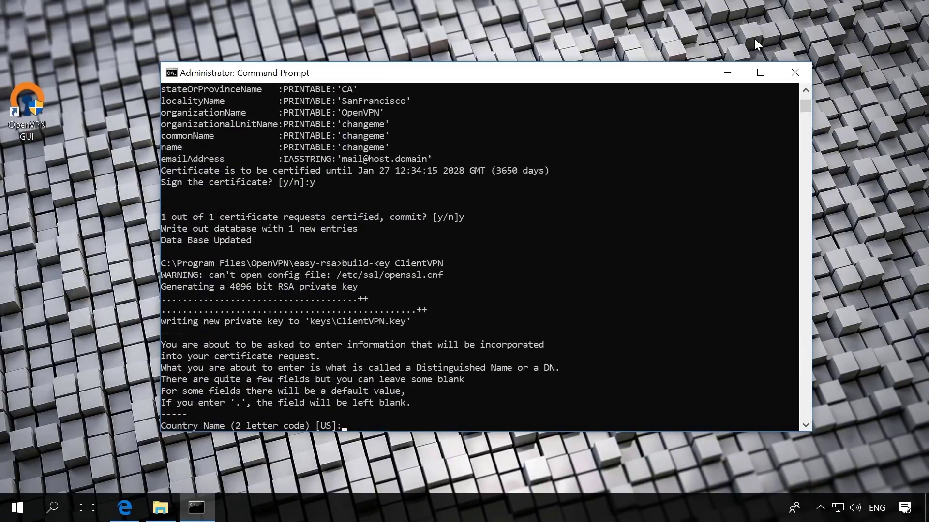
{"action": "key", "text": "Return"}
{"action": "key", "text": "Return"}
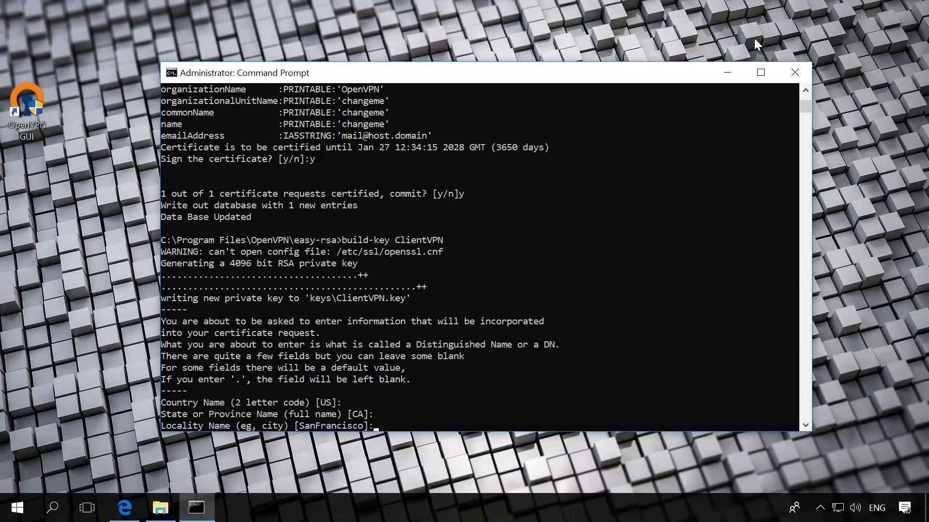
{"action": "key", "text": "Return"}
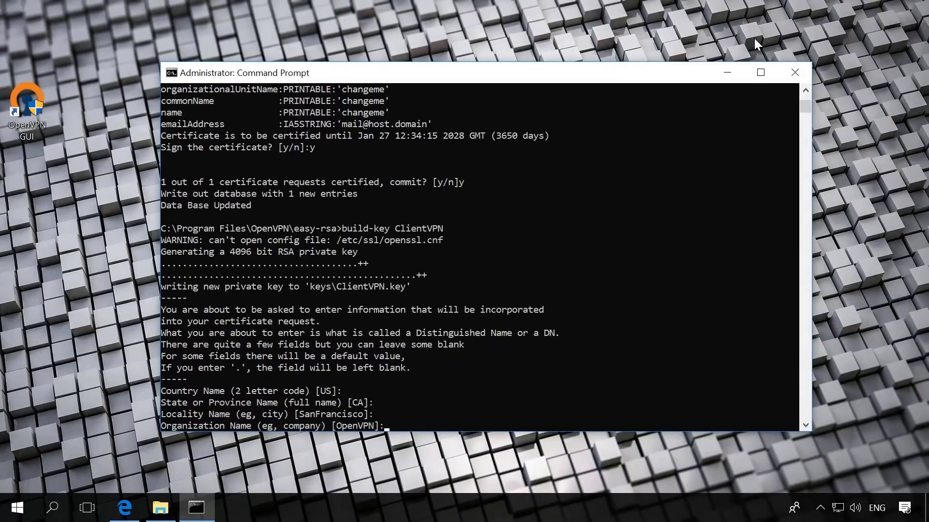
{"action": "key", "text": "Return"}
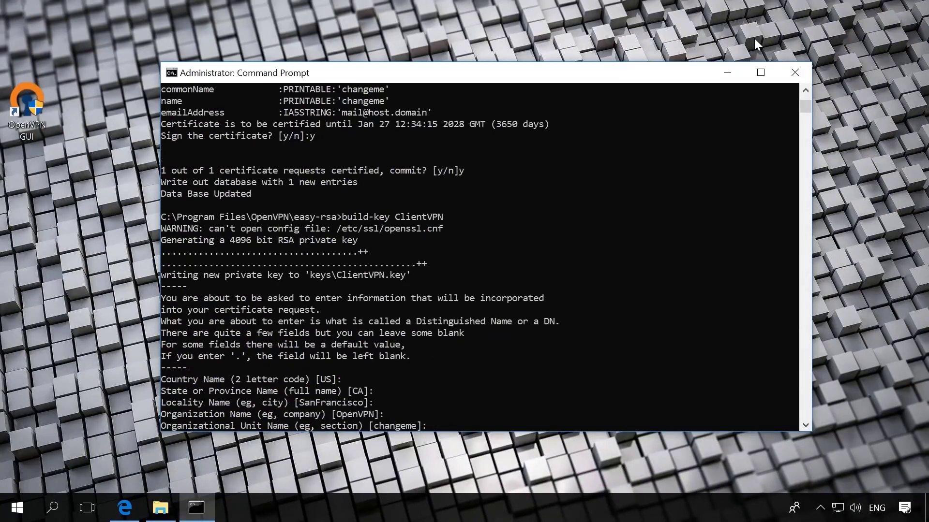
{"action": "key", "text": "Return"}
{"action": "type", "text": "C"}
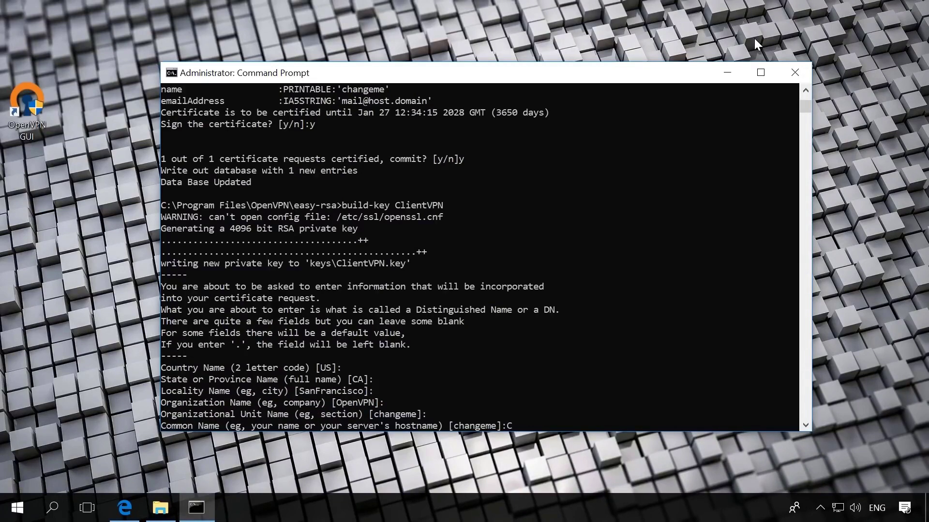
{"action": "type", "text": "lientVPN"}
{"action": "key", "text": "Return"}
{"action": "key", "text": "Return"}
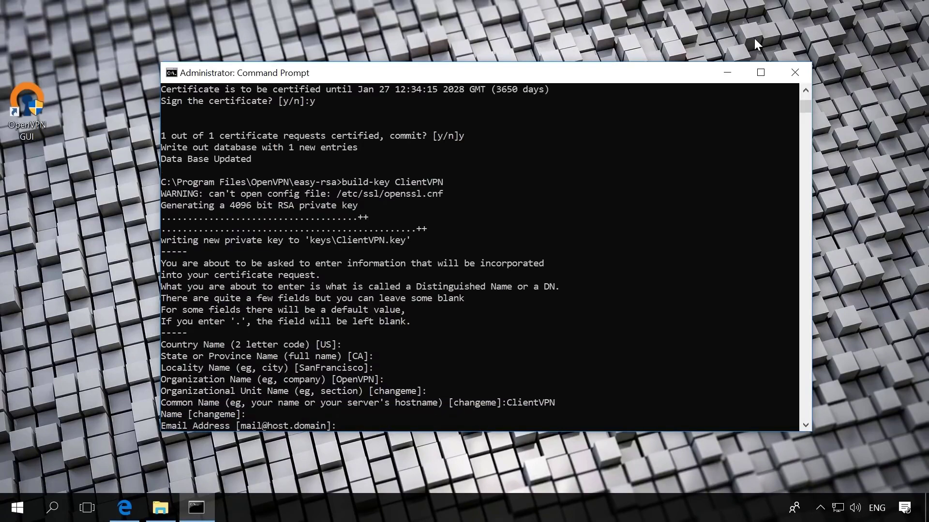
- Leave remaining fields empty, then answer y twice to sign and commit the ClientVPN certificate
{"action": "key", "text": "Return"}
{"action": "key", "text": "Return"}
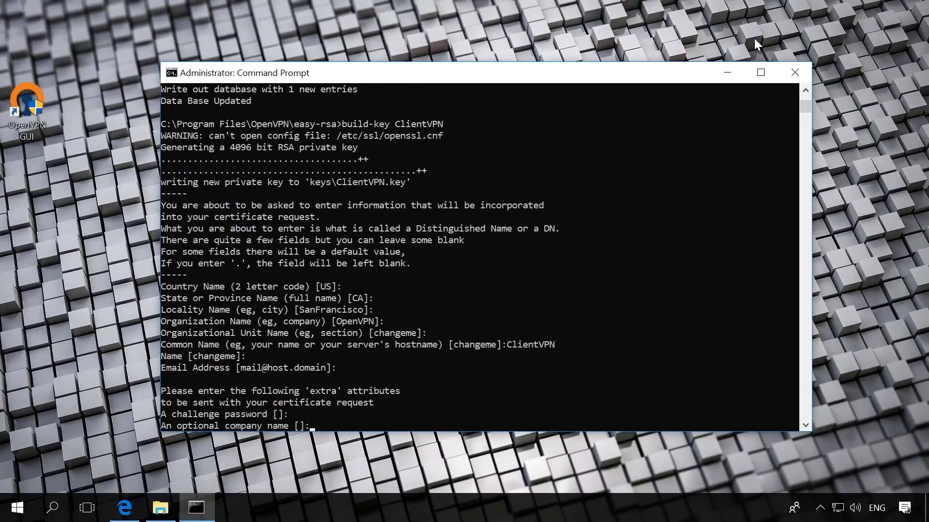
{"action": "key", "text": "Return"}
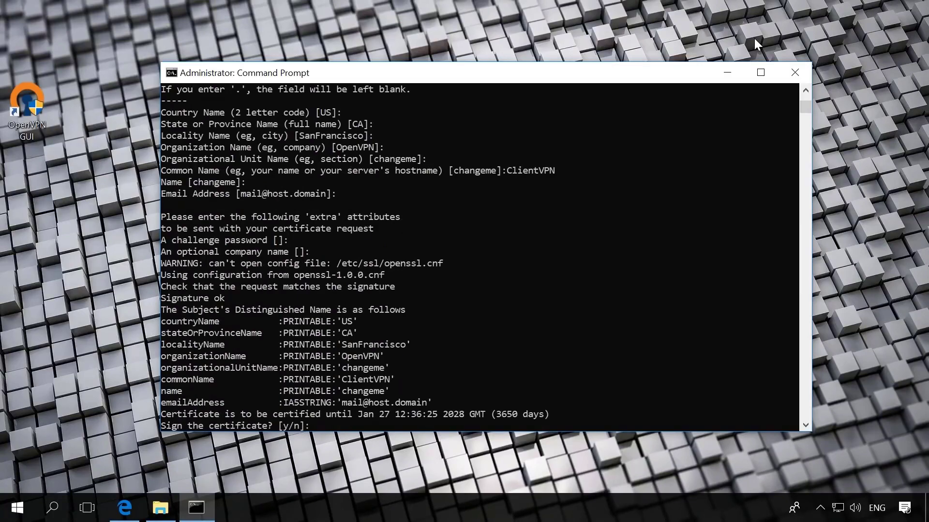
{"action": "type", "text": "y"}
{"action": "key", "text": "Return"}
{"action": "type", "text": "y"}
{"action": "key", "text": "Return"}
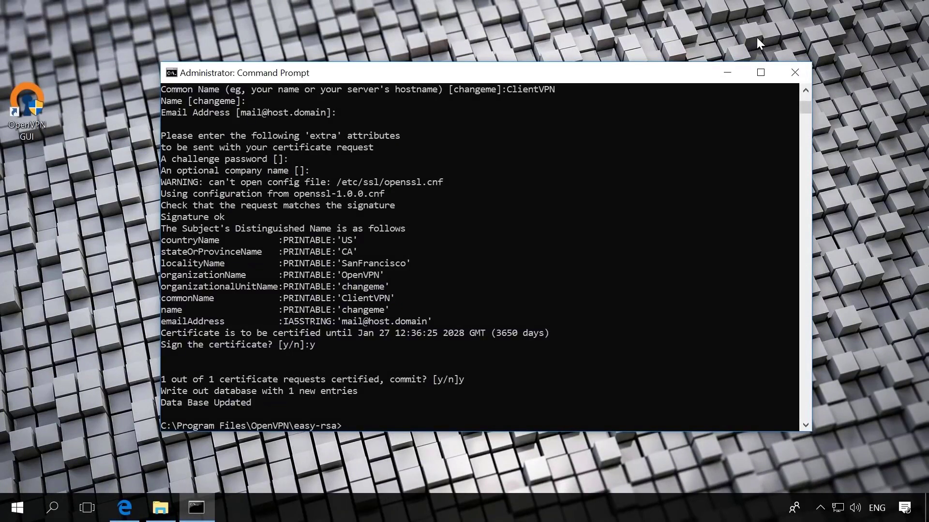
- Run openvpn --genkey --secret keys/ta.key to create the TLS auth key
{"action": "type", "text": "openvpn --genkey --secret"}
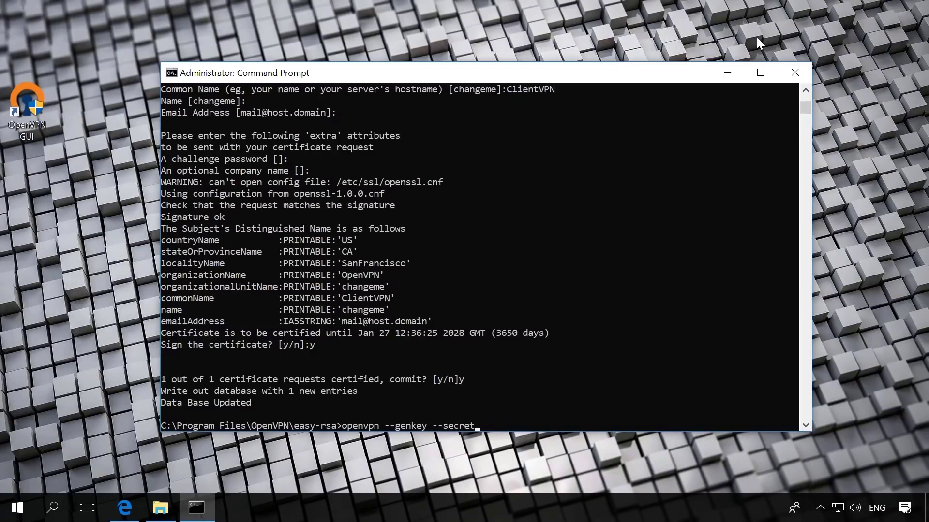
{"action": "type", "text": " keys/ta.key"}
{"action": "key", "text": "Return"}
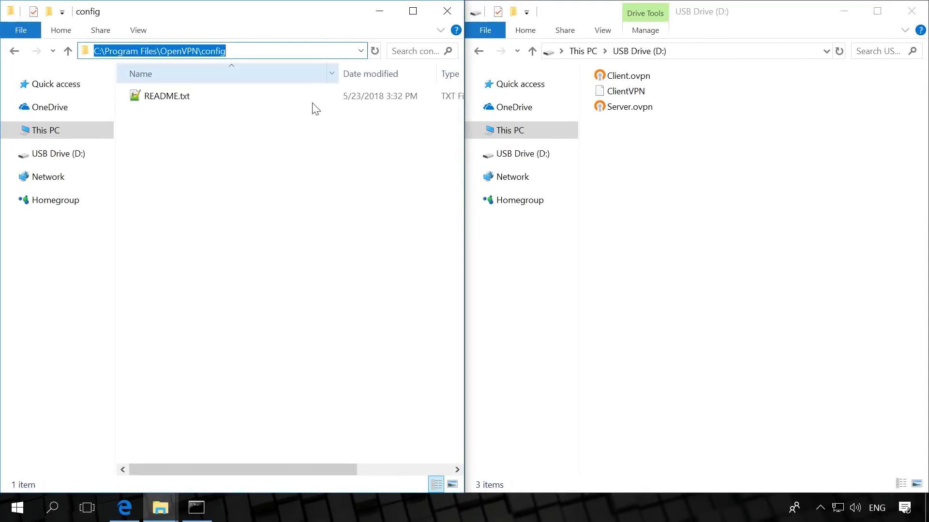
- Copy Server.ovpn from USB drive D: into OpenVPN\config with admin permission, then edit it in Notepad++
{"action": "left_click", "coordinate": [307, 145]}
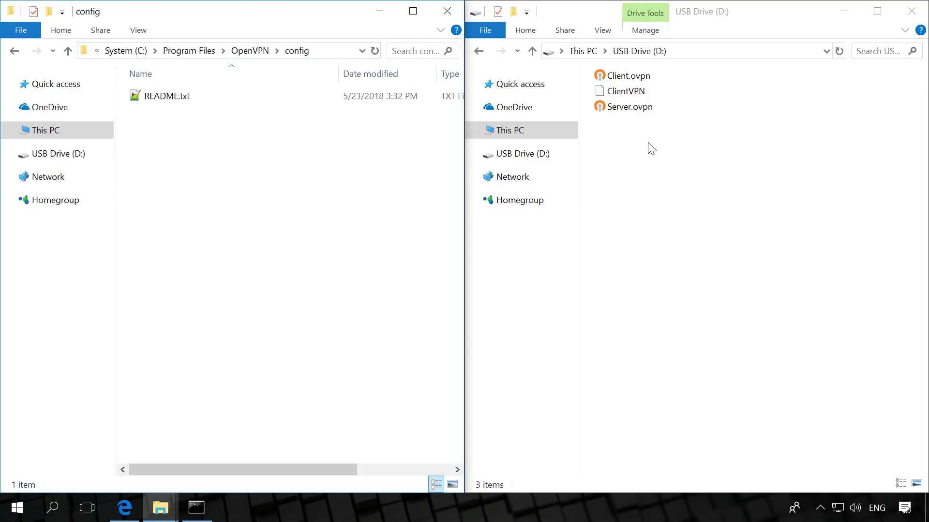
{"action": "right_click", "coordinate": [632, 108]}
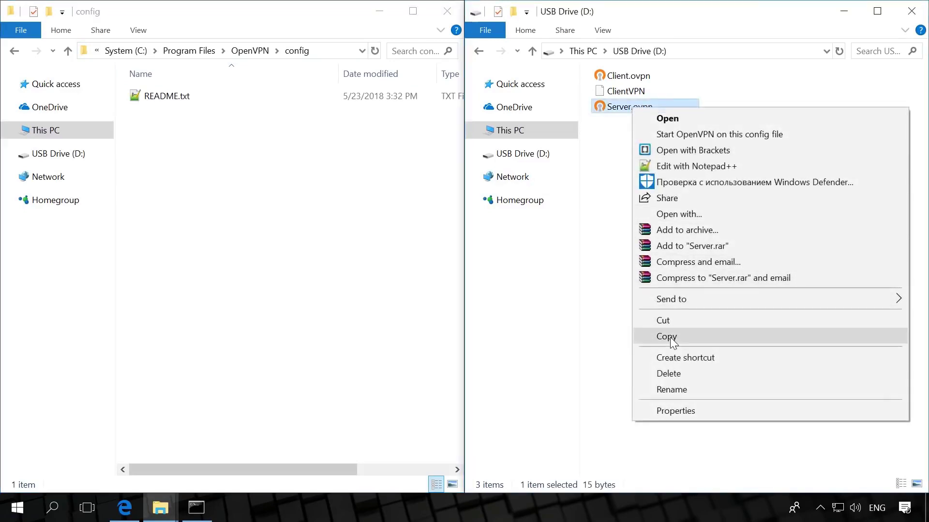
{"action": "left_click", "coordinate": [666, 336]}
{"action": "right_click", "coordinate": [237, 167]}
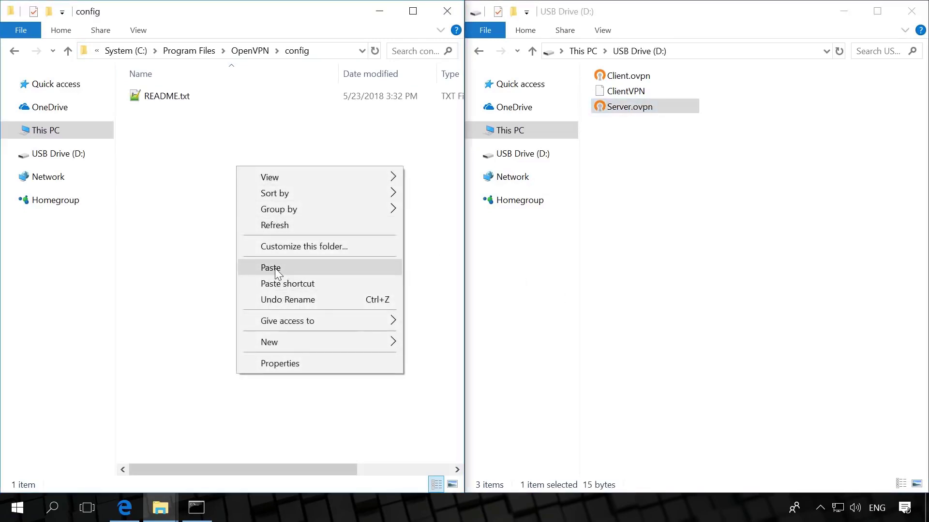
{"action": "left_click", "coordinate": [271, 269]}
{"action": "left_click", "coordinate": [415, 212]}
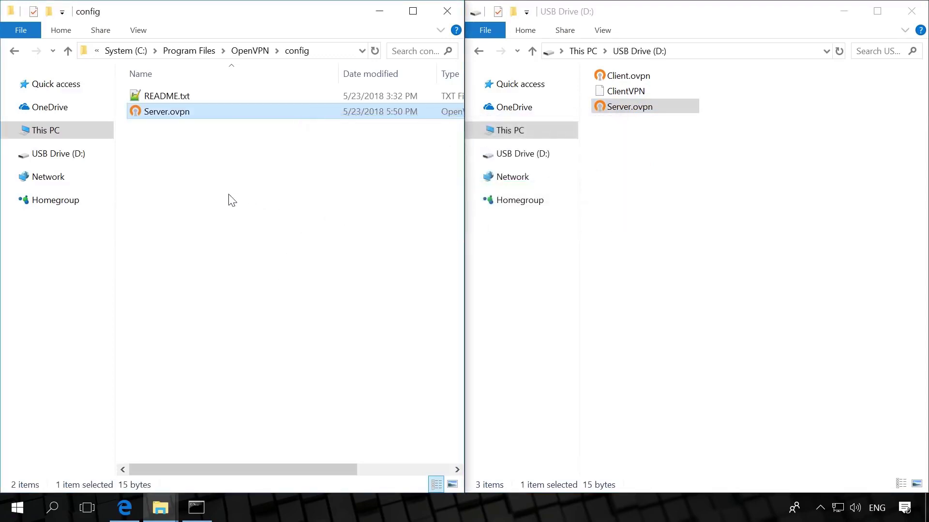
{"action": "right_click", "coordinate": [194, 111]}
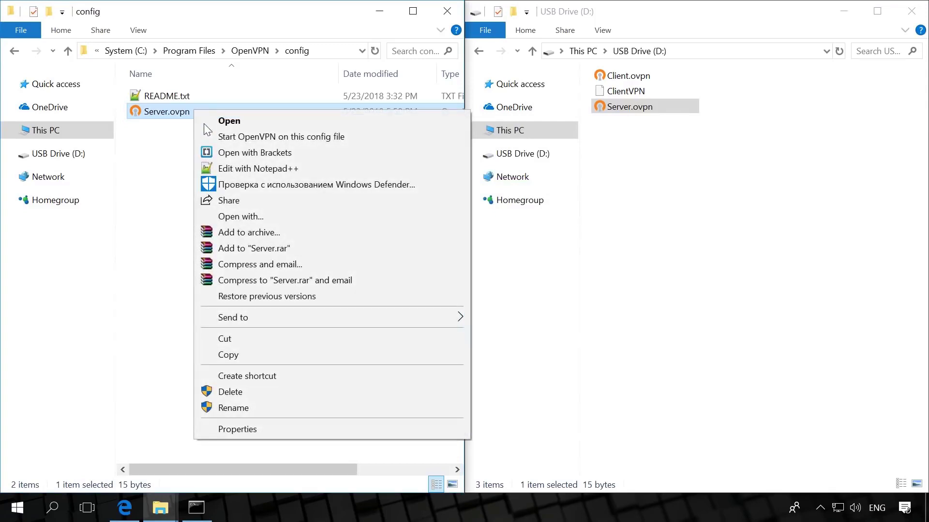
{"action": "left_click", "coordinate": [233, 169]}
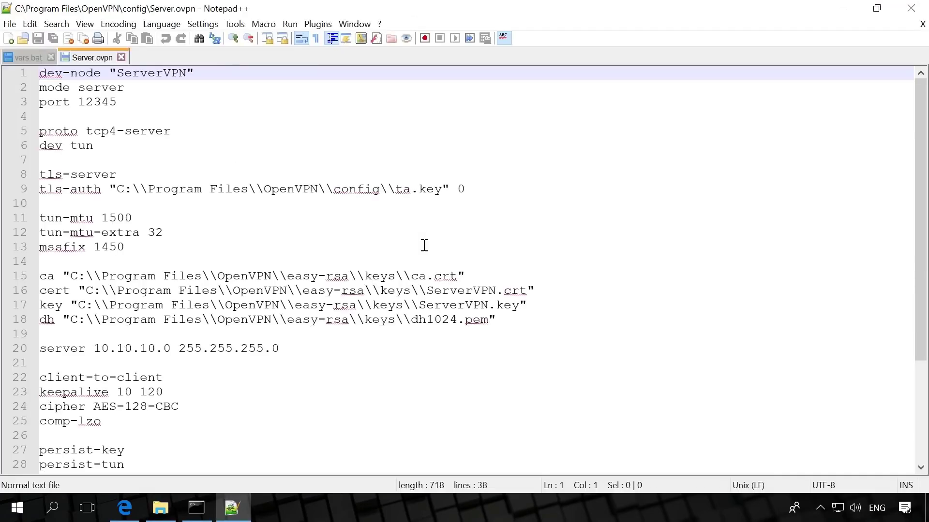
{"action": "left_click", "coordinate": [210, 74]}
{"action": "left_click", "coordinate": [156, 86]}
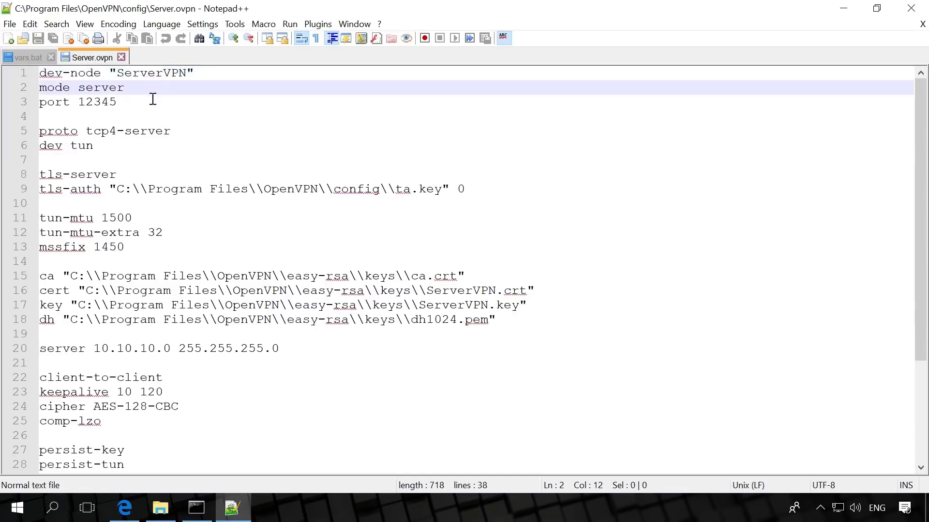
{"action": "left_click", "coordinate": [152, 101]}
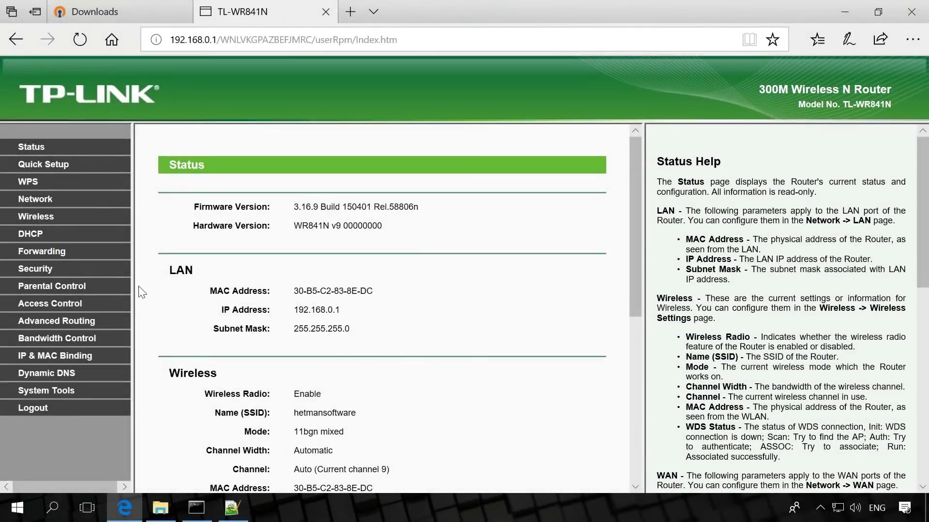
- Show Forwarding > Virtual Servers and select service port 12345 forwarded to 192.168.0.103
{"action": "left_click", "coordinate": [56, 252]}
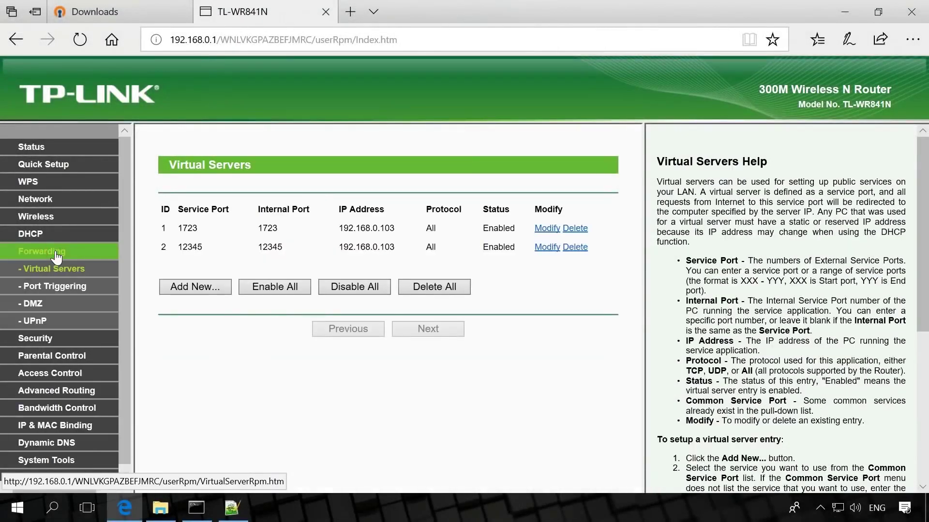
{"action": "left_click", "coordinate": [183, 246]}
{"action": "double_click", "coordinate": [183, 247]}
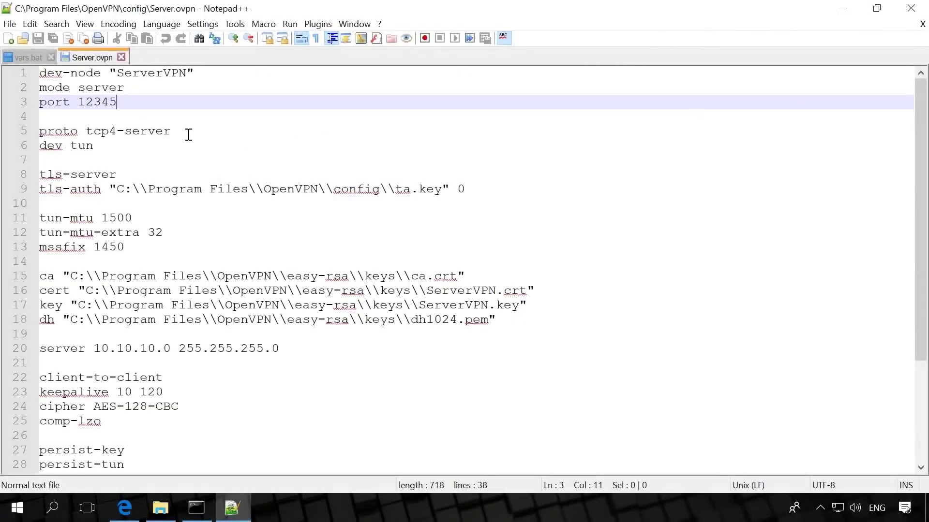
- Check the proto, dev and tls-server lines and fix tls-auth to use easy-rsa\keys\ta.key
{"action": "left_click", "coordinate": [179, 133]}
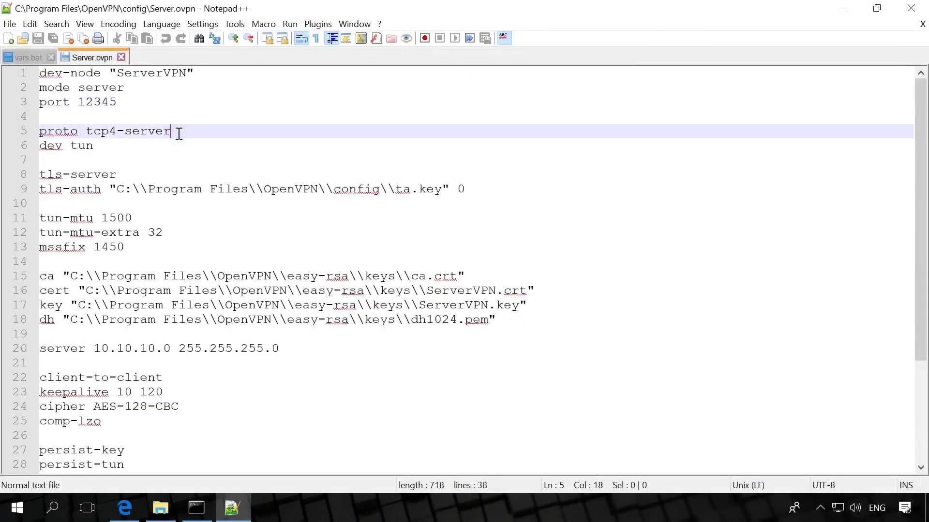
{"action": "left_click", "coordinate": [134, 149]}
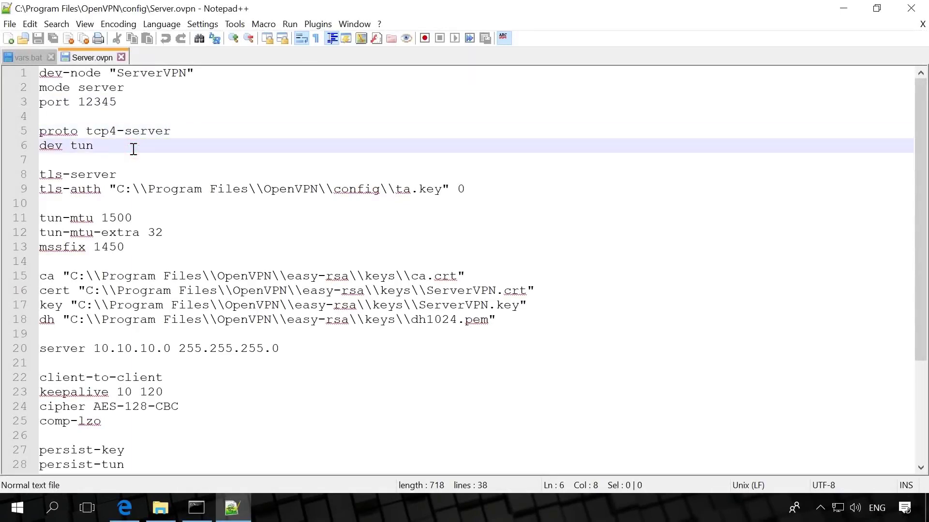
{"action": "left_click", "coordinate": [140, 176]}
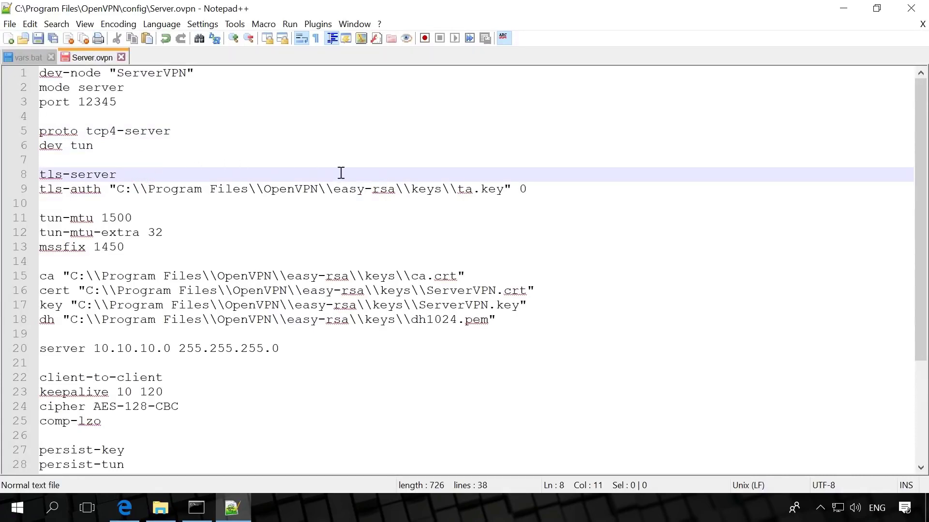
{"action": "left_click", "coordinate": [538, 188]}
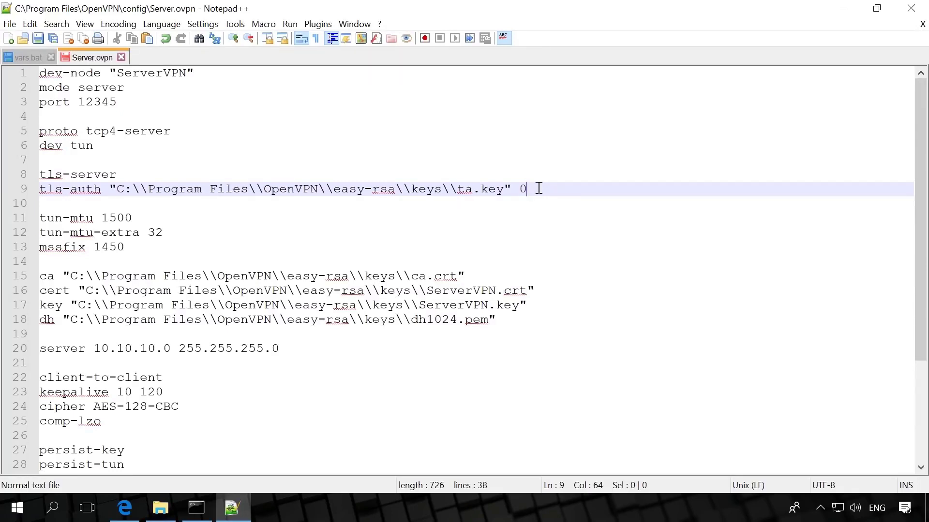
{"action": "left_click", "coordinate": [143, 218]}
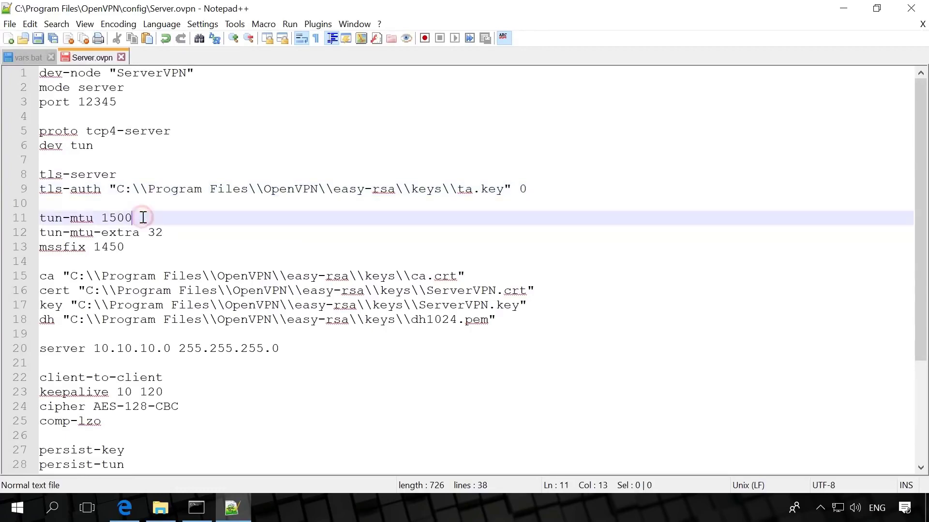
{"action": "left_click", "coordinate": [177, 230]}
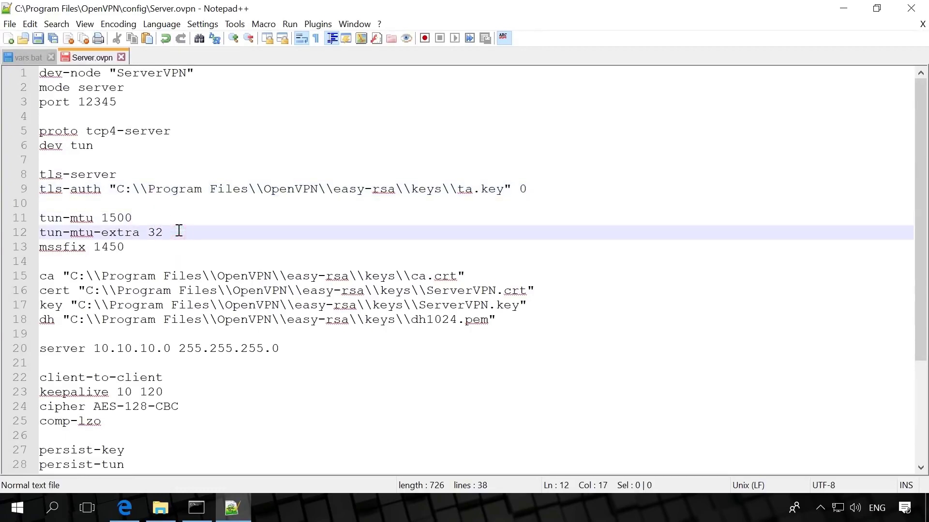
{"action": "left_click", "coordinate": [163, 247]}
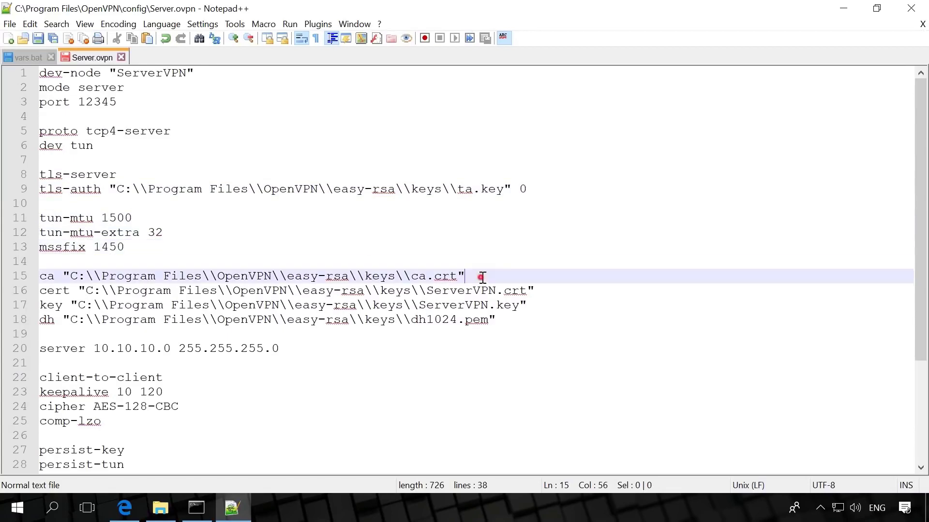
- Check the cert and key lines, then change dh1024.pem to dh4096.pem
{"action": "left_click", "coordinate": [543, 292]}
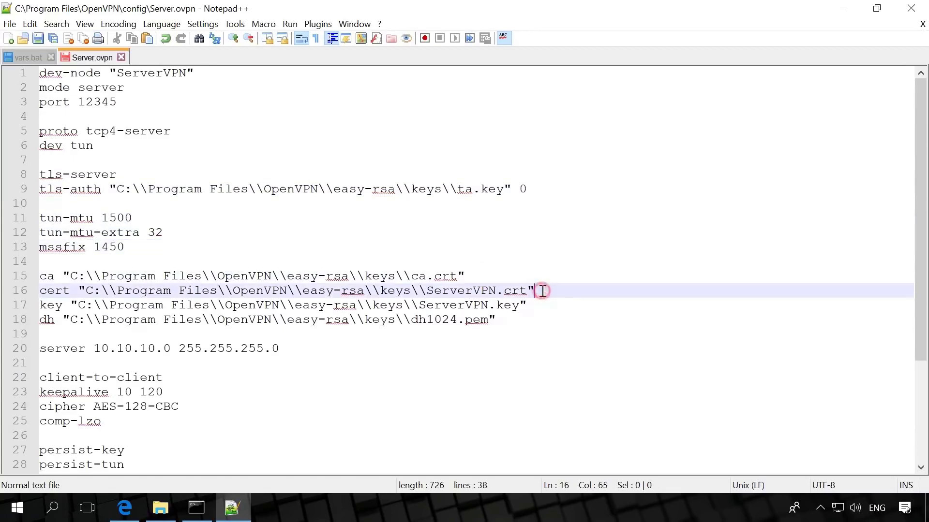
{"action": "left_click", "coordinate": [544, 311]}
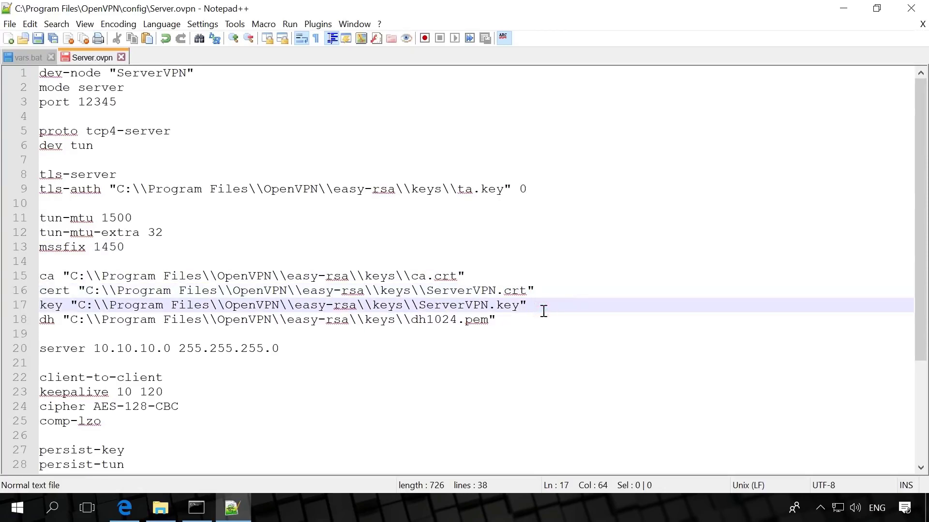
{"action": "left_click", "coordinate": [524, 319]}
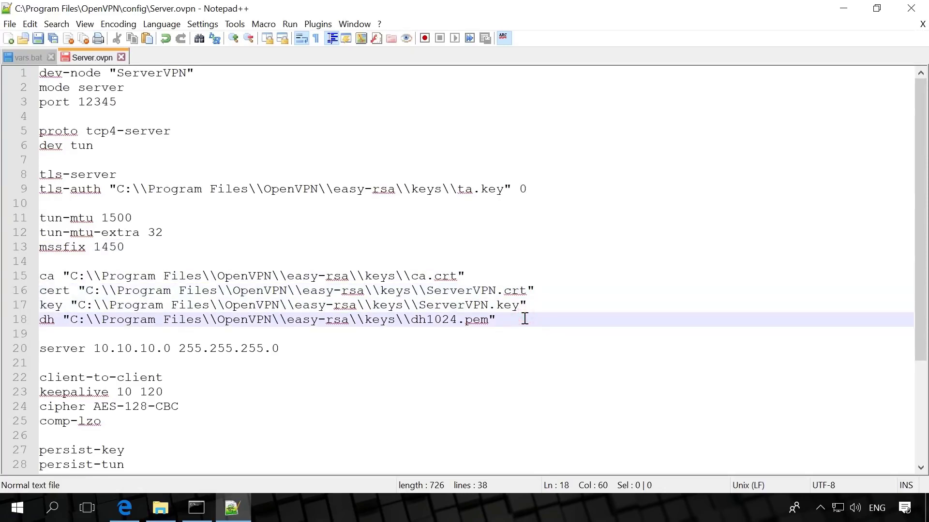
{"action": "left_click_drag", "start_coordinate": [426, 320], "coordinate": [457, 320]}
{"action": "type", "text": "4096"}
- Review the server 10.10.10.0, client-to-client, keepalive 10 120, cipher AES-128-CBC and comp-lzo lines
{"action": "left_click", "coordinate": [305, 347]}
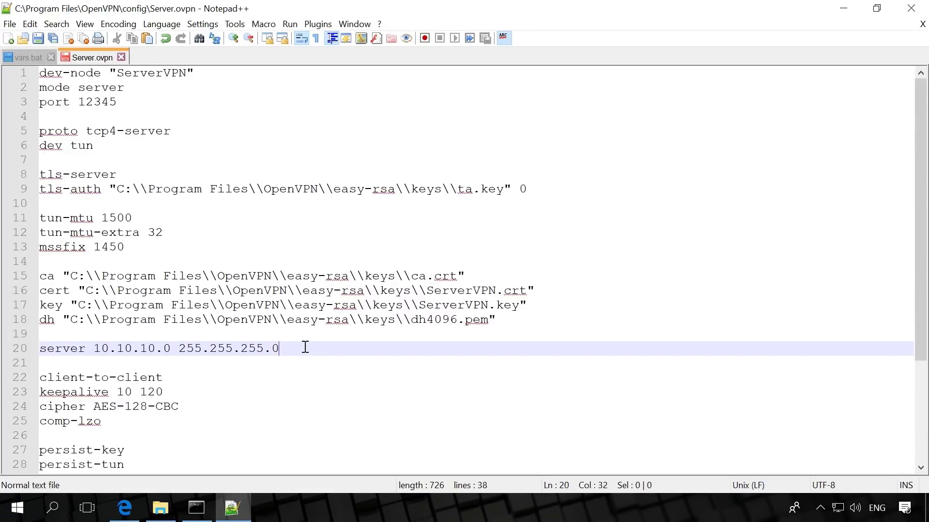
{"action": "left_click", "coordinate": [192, 377]}
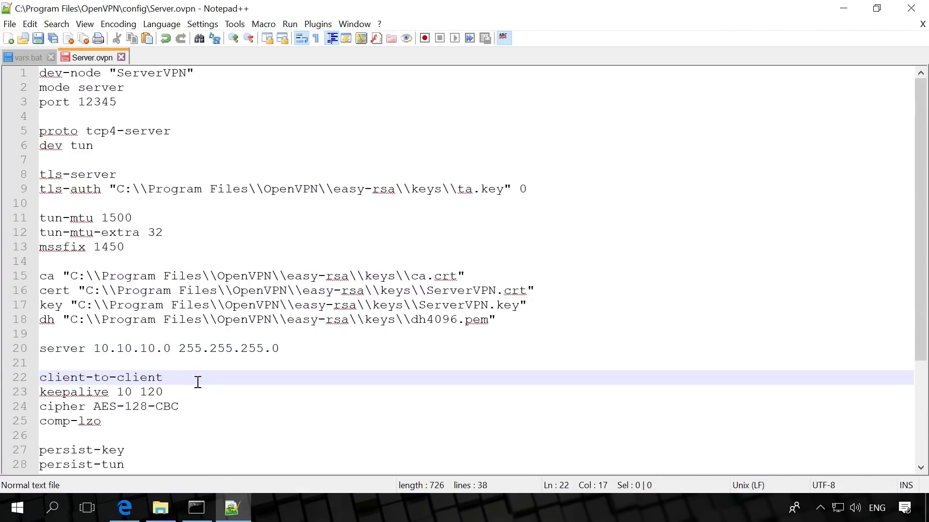
{"action": "left_click", "coordinate": [200, 390]}
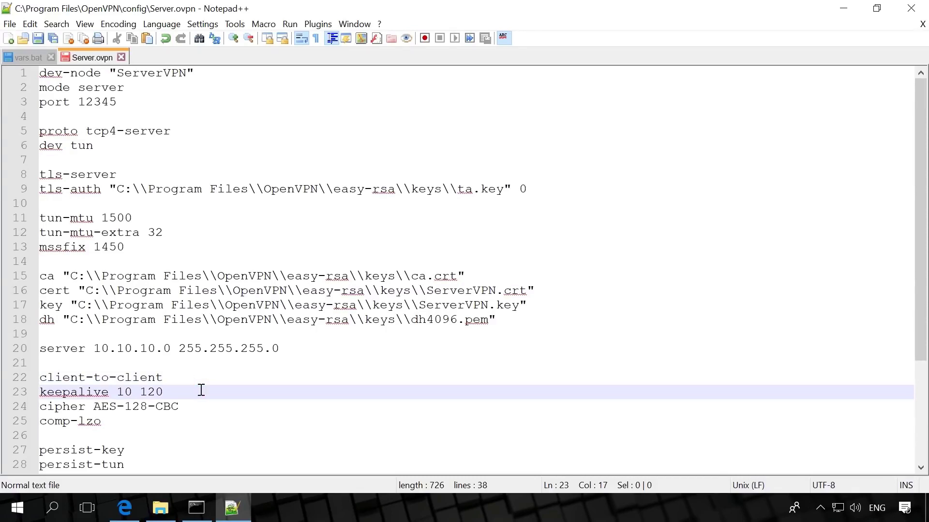
{"action": "left_click", "coordinate": [211, 406]}
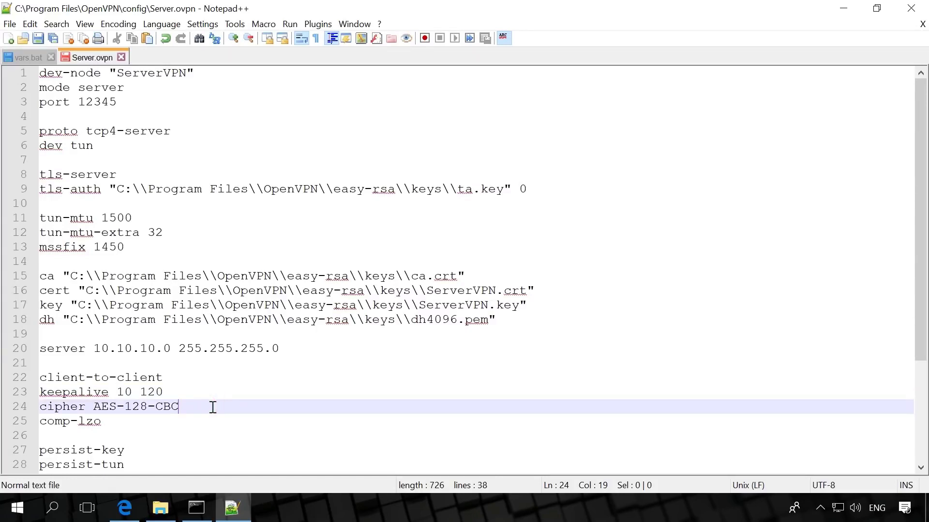
{"action": "left_click", "coordinate": [192, 417]}
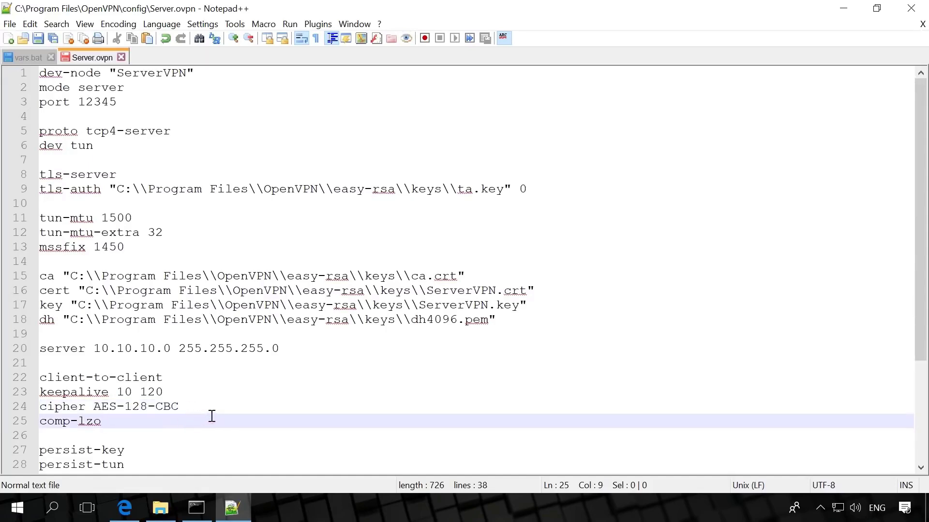
- Review persist, client-config-dir, verb 3 and route lines through route 192.168.182.0, then save Server.ovpn
{"action": "scroll", "coordinate": [212, 416], "scroll_direction": "down", "scroll_amount": 4}
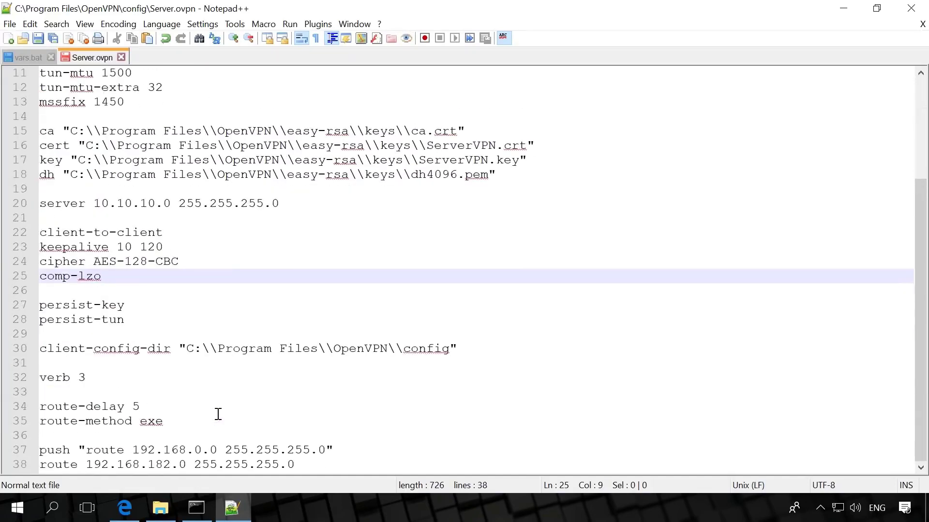
{"action": "left_click", "coordinate": [180, 308]}
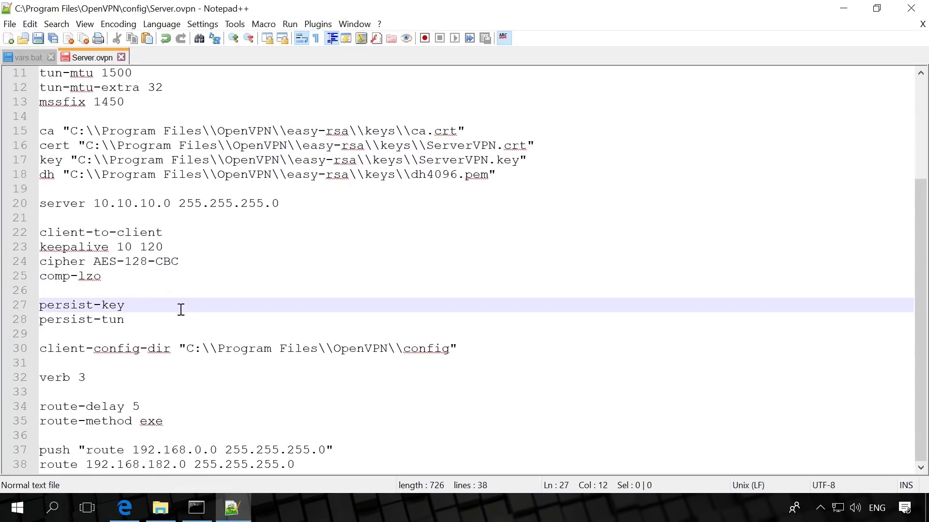
{"action": "left_click", "coordinate": [181, 321]}
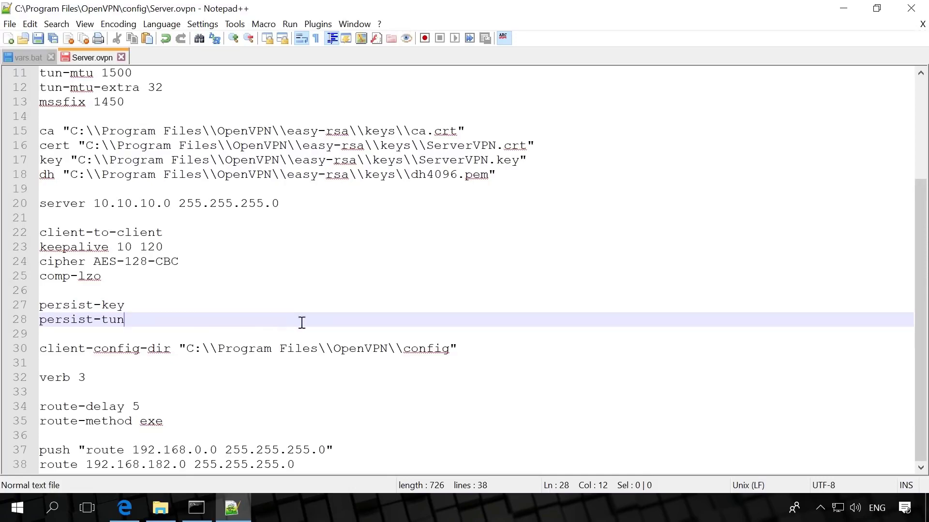
{"action": "left_click", "coordinate": [470, 348]}
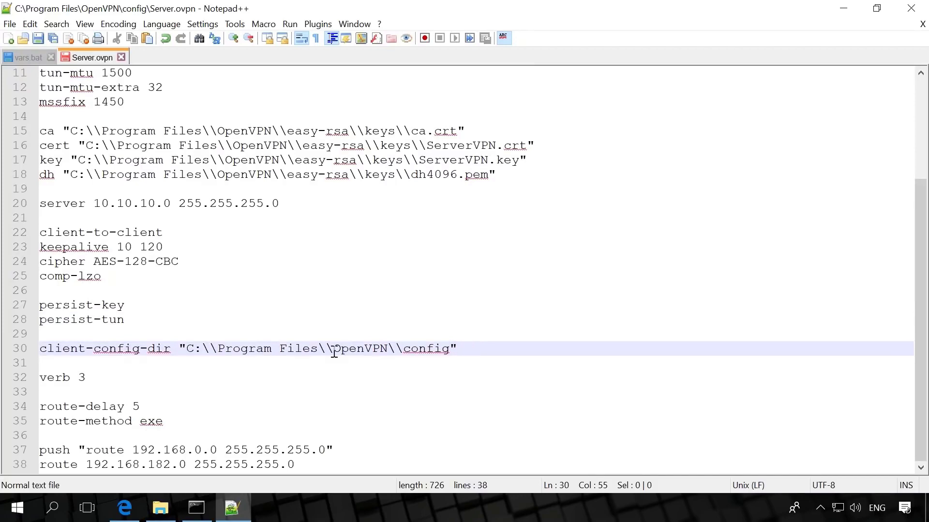
{"action": "left_click", "coordinate": [120, 371]}
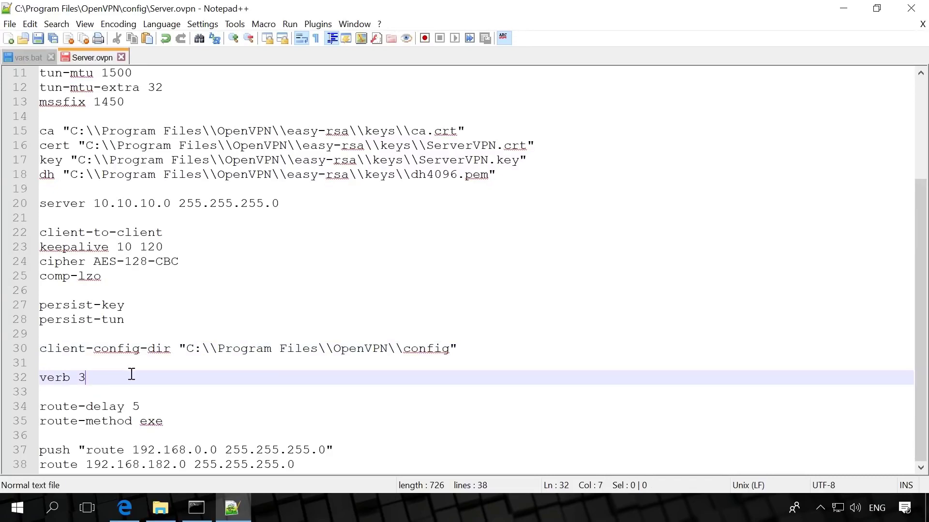
{"action": "left_click", "coordinate": [169, 405]}
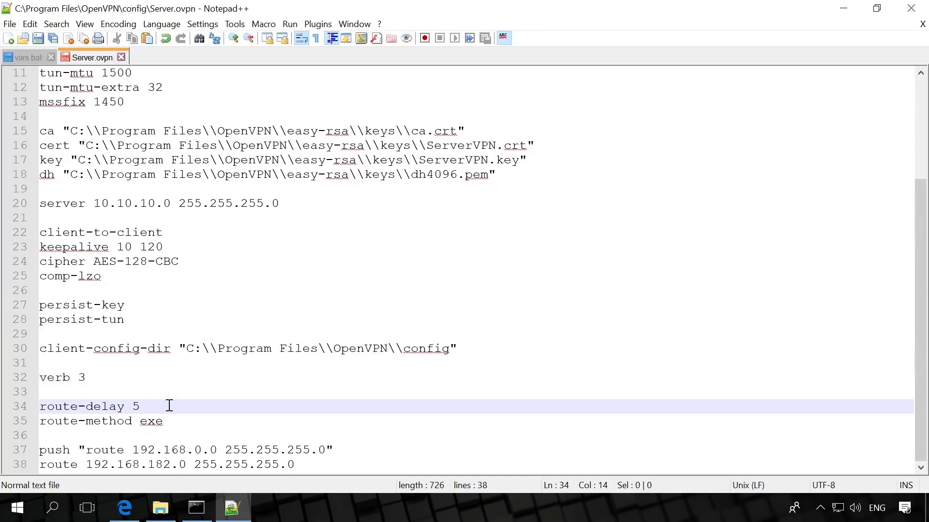
{"action": "left_click", "coordinate": [191, 420]}
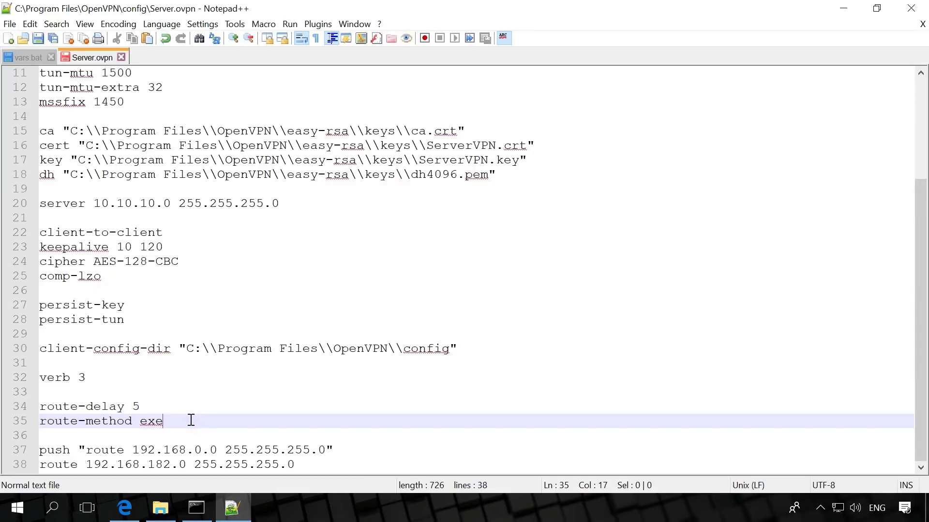
{"action": "left_click", "coordinate": [346, 448]}
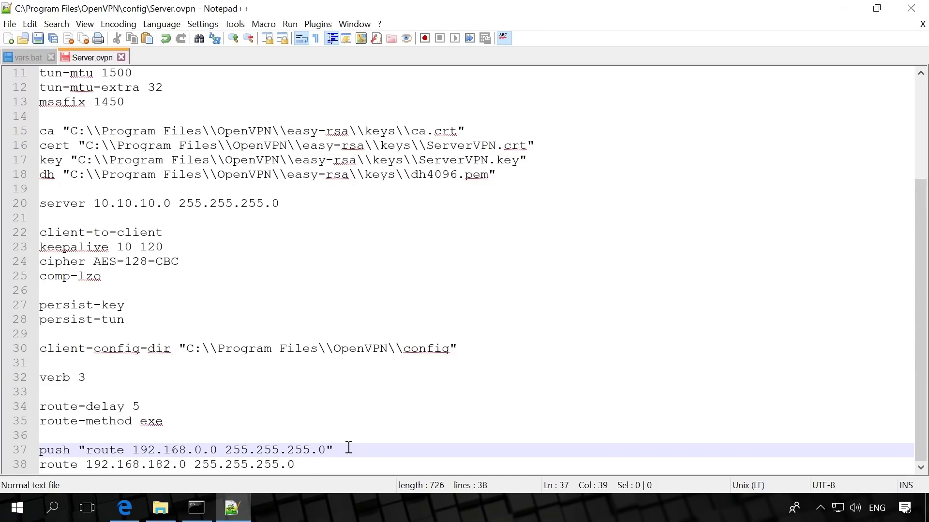
{"action": "left_click", "coordinate": [347, 465]}
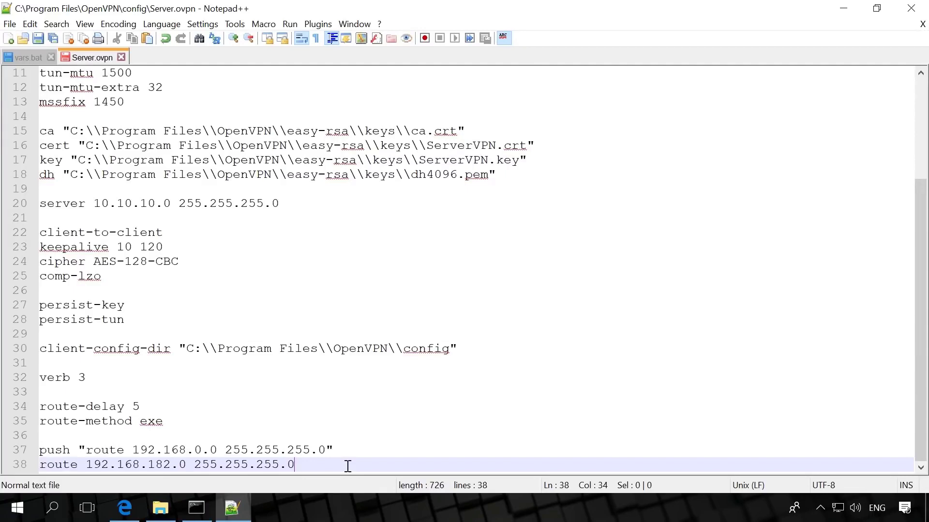
{"action": "left_click", "coordinate": [37, 38]}
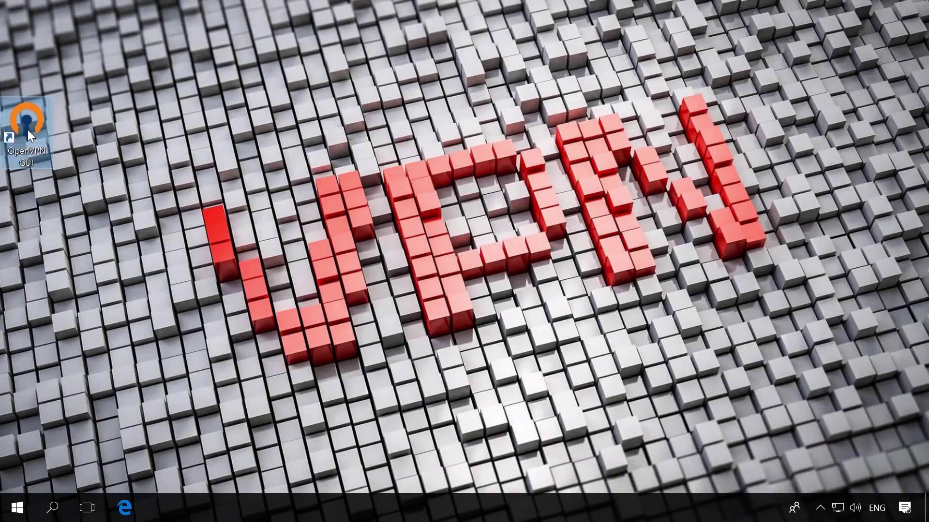
- Launch OpenVPN GUI, pin its tray icon to the taskbar, and connect the Server profile
{"action": "double_click", "coordinate": [35, 141]}
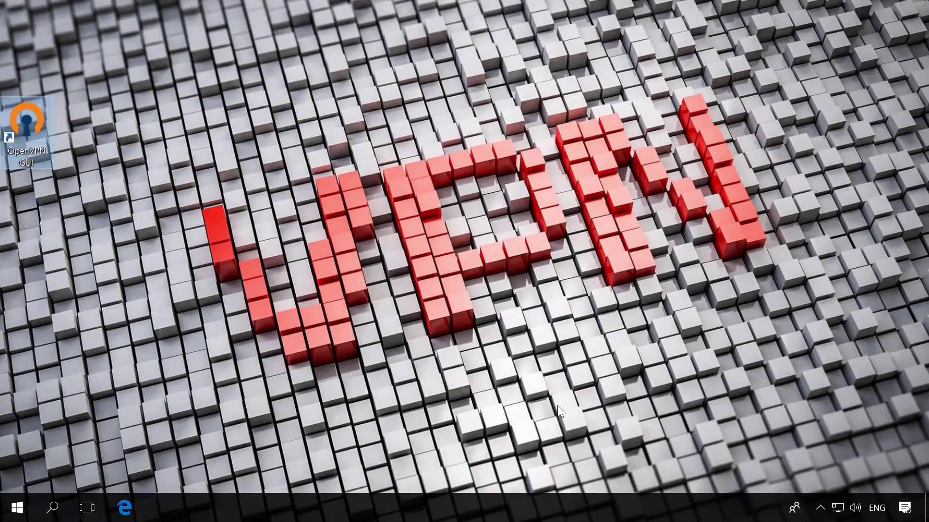
{"action": "left_click", "coordinate": [822, 511]}
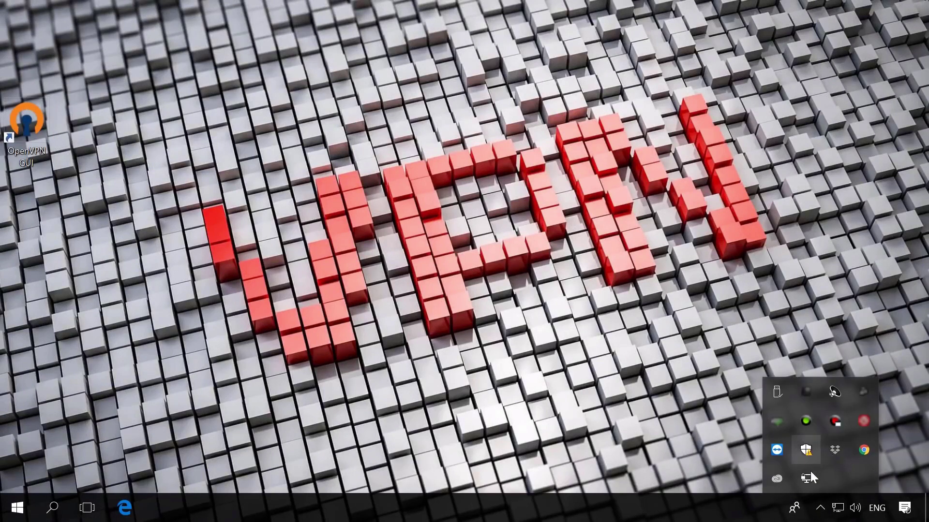
{"action": "left_click_drag", "start_coordinate": [807, 479], "coordinate": [822, 512]}
{"action": "right_click", "coordinate": [822, 511]}
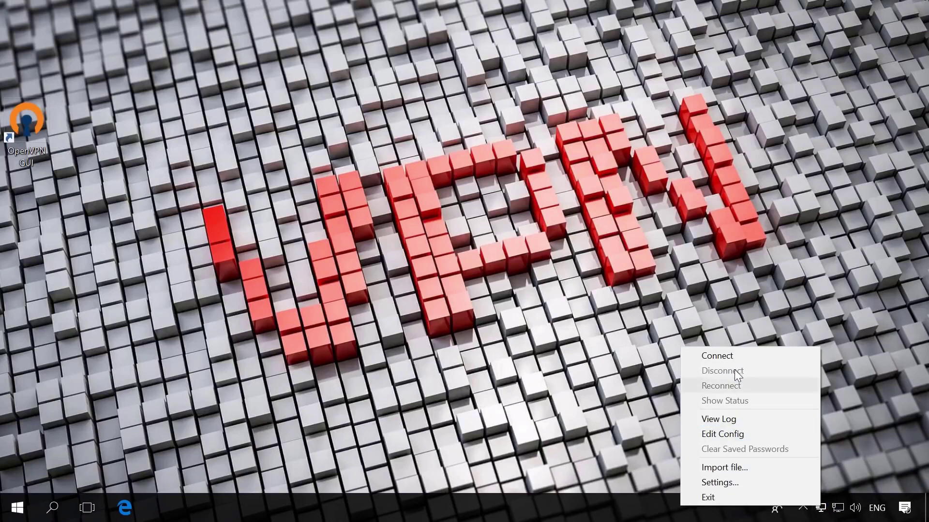
{"action": "left_click", "coordinate": [723, 356]}
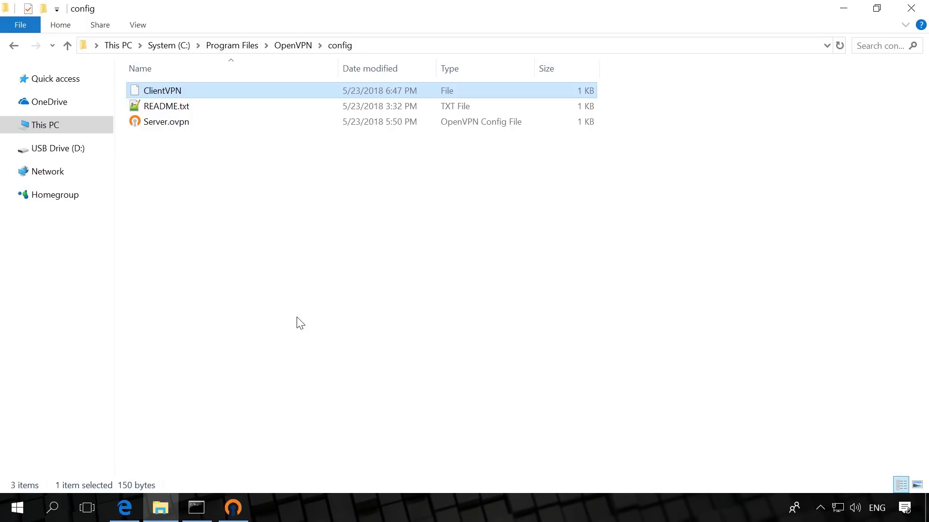
- Open ClientVPN in Notepad++ and review its ifconfig-push, iroute and # disable lines
{"action": "right_click", "coordinate": [192, 93]}
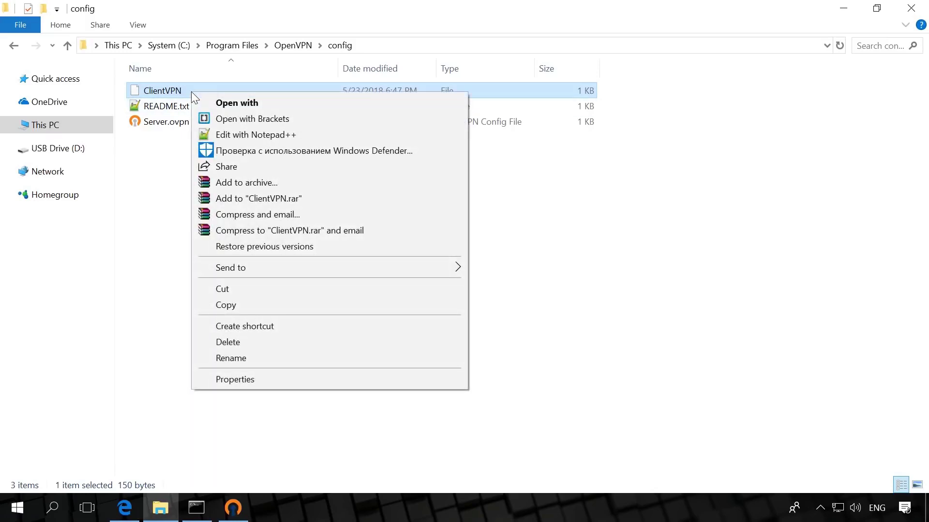
{"action": "left_click", "coordinate": [218, 134]}
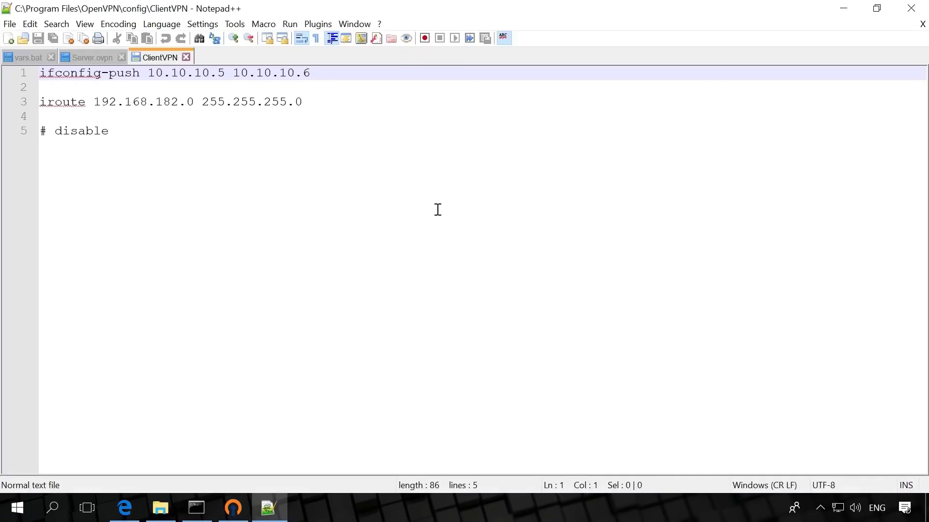
{"action": "left_click", "coordinate": [340, 77]}
{"action": "left_click", "coordinate": [339, 96]}
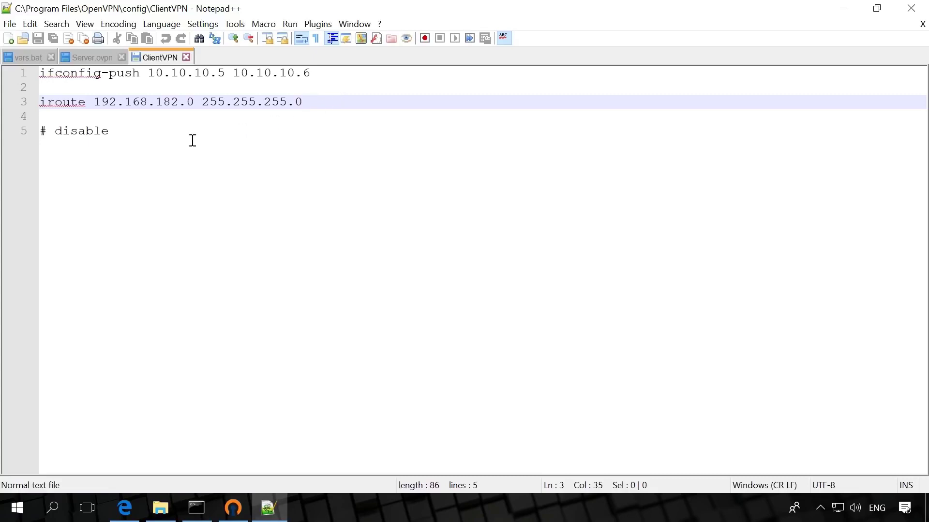
{"action": "left_click", "coordinate": [156, 133]}
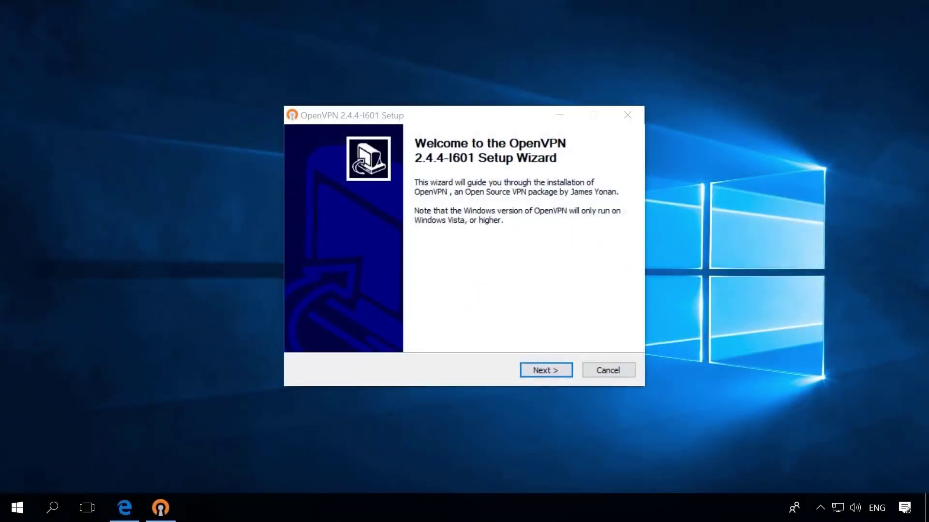
- Install OpenVPN 2.4.4-I601 with default components and finish setup with Show Readme unticked
{"action": "key", "text": "Return"}
{"action": "key", "text": "Return"}
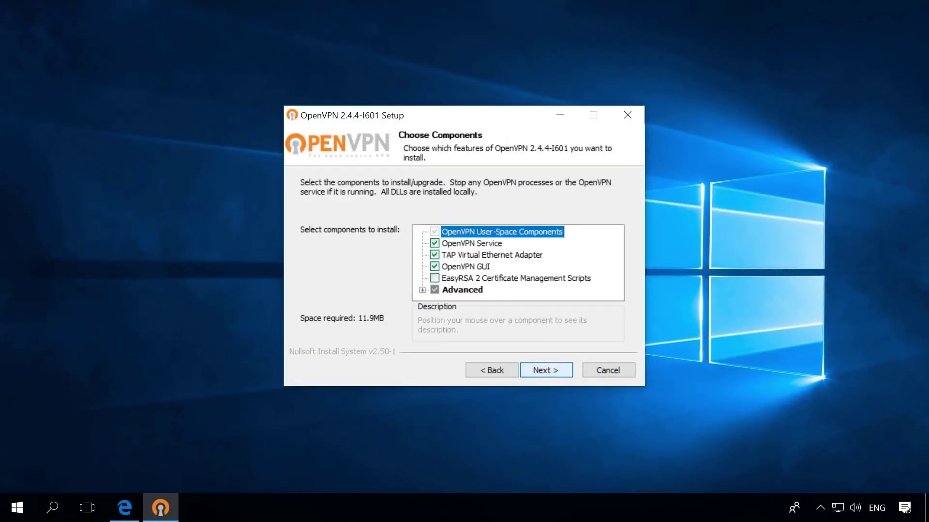
{"action": "key", "text": "Return"}
{"action": "left_click", "coordinate": [547, 370]}
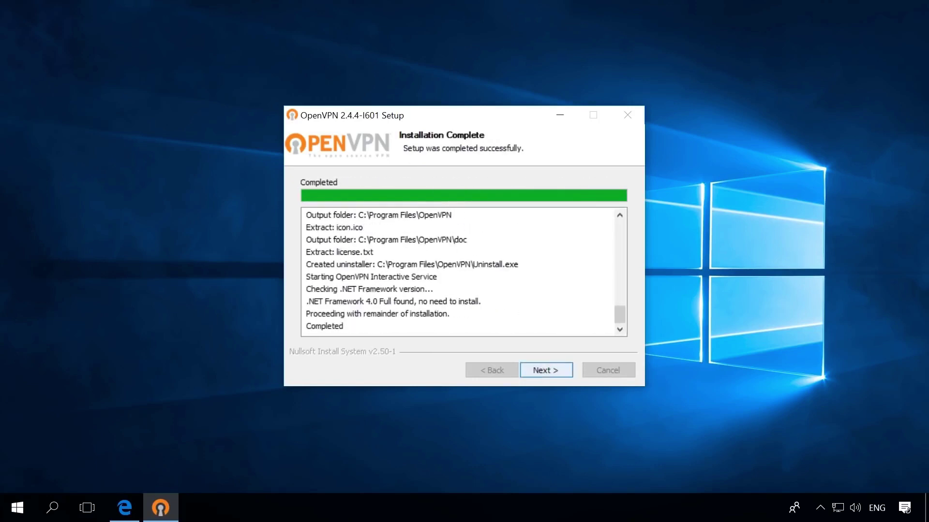
{"action": "left_click", "coordinate": [546, 370]}
{"action": "left_click", "coordinate": [418, 236]}
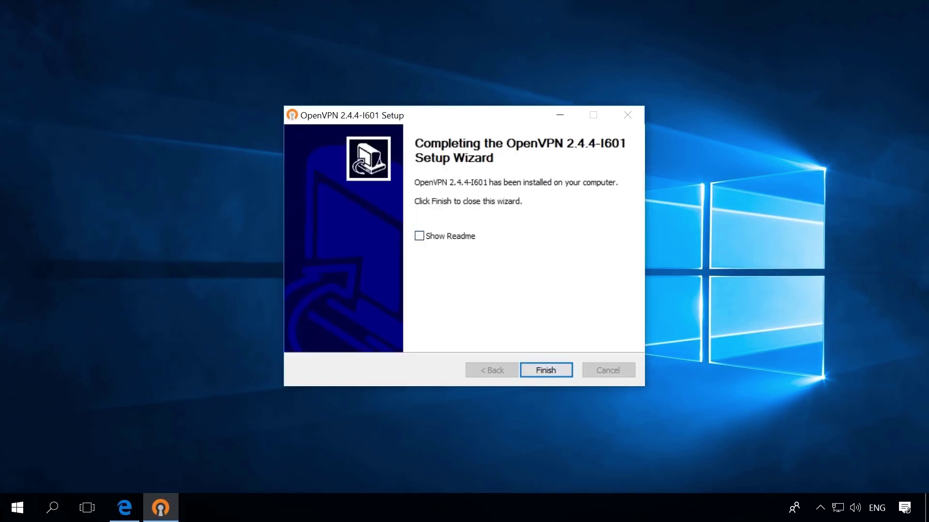
{"action": "left_click", "coordinate": [543, 370]}
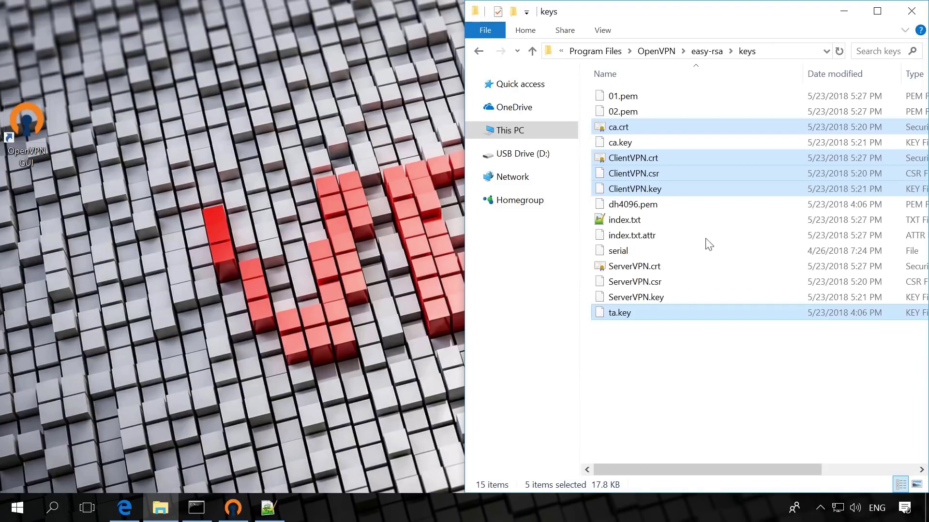
- Copy the five selected certificate and key files onto USB Drive (D:)
{"action": "right_click", "coordinate": [701, 158]}
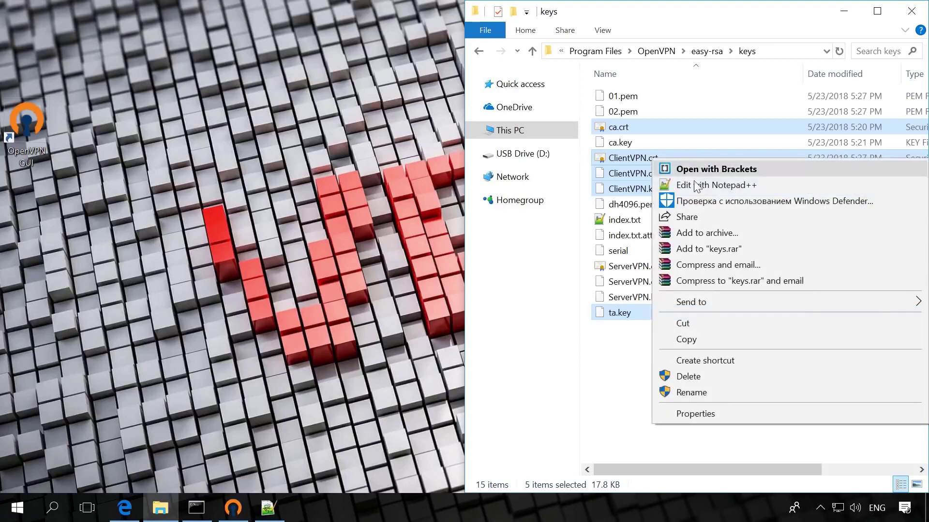
{"action": "left_click", "coordinate": [690, 342]}
{"action": "left_click", "coordinate": [522, 154]}
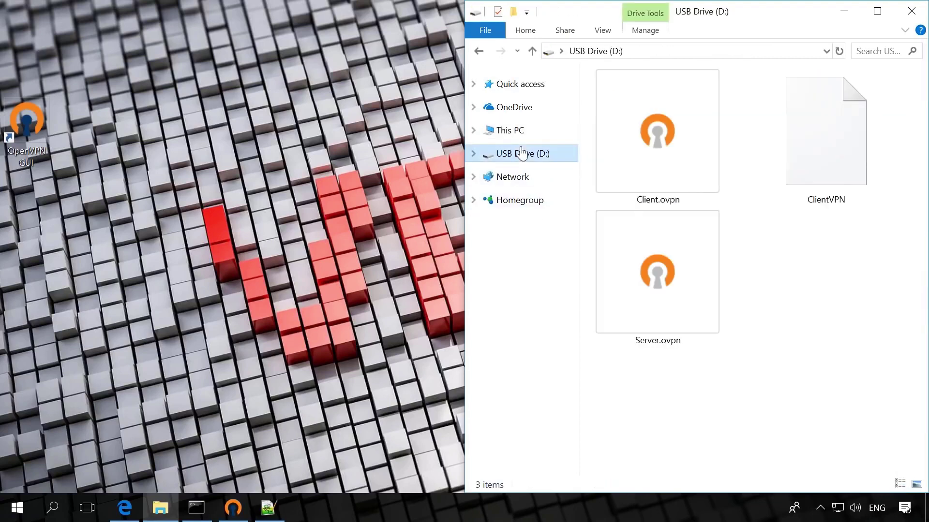
{"action": "right_click", "coordinate": [773, 254]}
{"action": "left_click", "coordinate": [797, 357]}
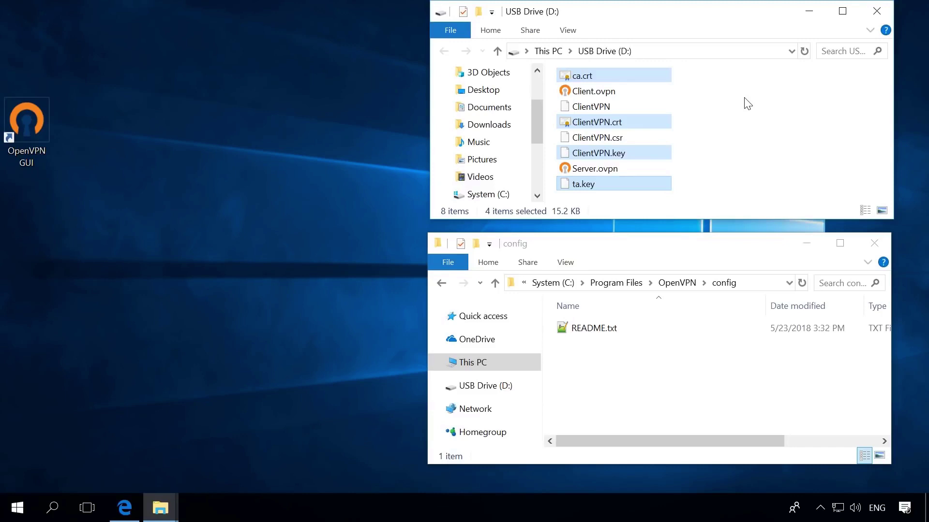
- Copy ca.crt, ClientVPN.crt, ClientVPN.key and ta.key from D: into OpenVPN\config, approving admin prompts
{"action": "right_click", "coordinate": [634, 77]}
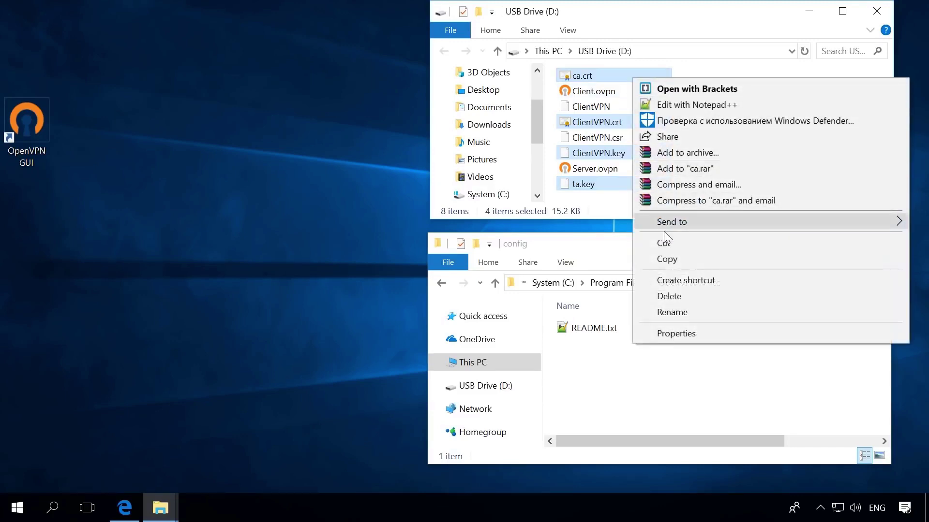
{"action": "left_click", "coordinate": [668, 259]}
{"action": "right_click", "coordinate": [658, 366]}
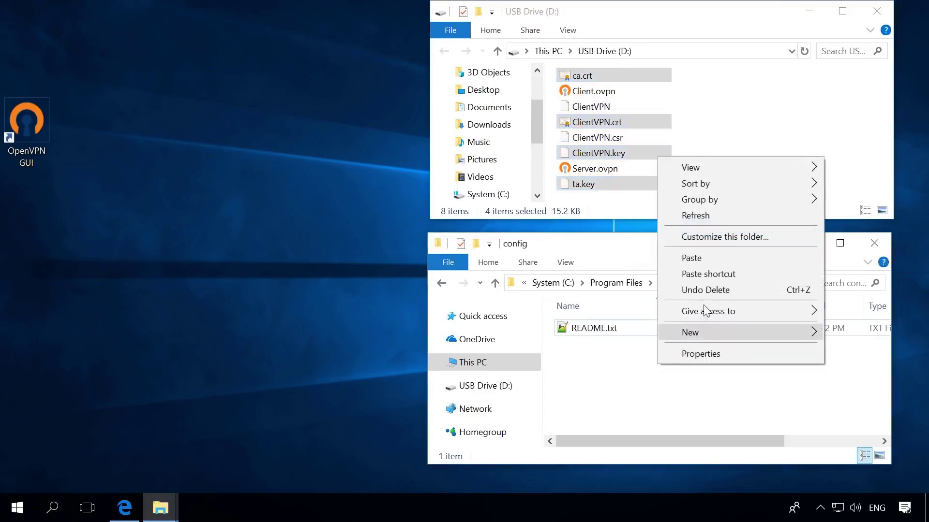
{"action": "left_click", "coordinate": [694, 258]}
{"action": "left_click", "coordinate": [424, 236]}
{"action": "left_click", "coordinate": [425, 239]}
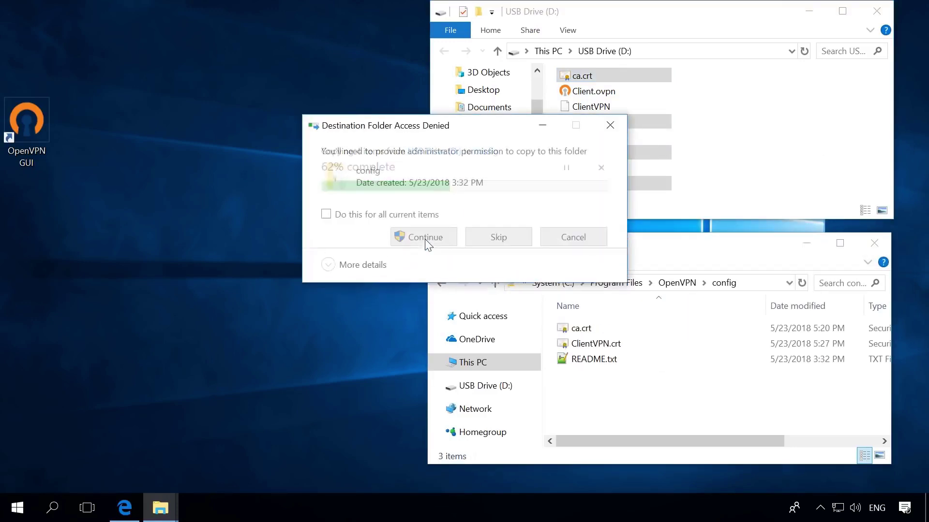
{"action": "left_click", "coordinate": [326, 215]}
{"action": "left_click", "coordinate": [424, 237]}
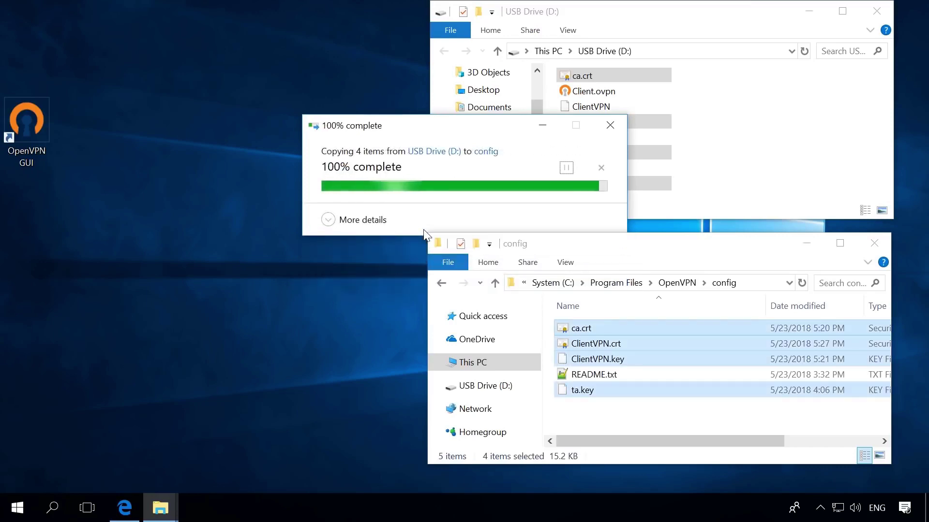
{"action": "left_click", "coordinate": [633, 410]}
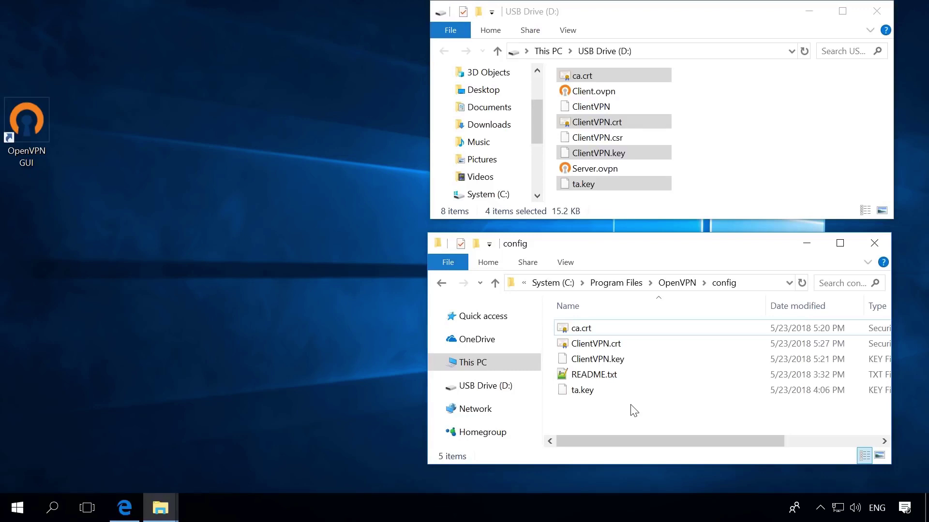
- Copy Client.ovpn from the USB drive into the OpenVPN config folder with admin permission
{"action": "left_click", "coordinate": [606, 93]}
{"action": "right_click", "coordinate": [606, 94]}
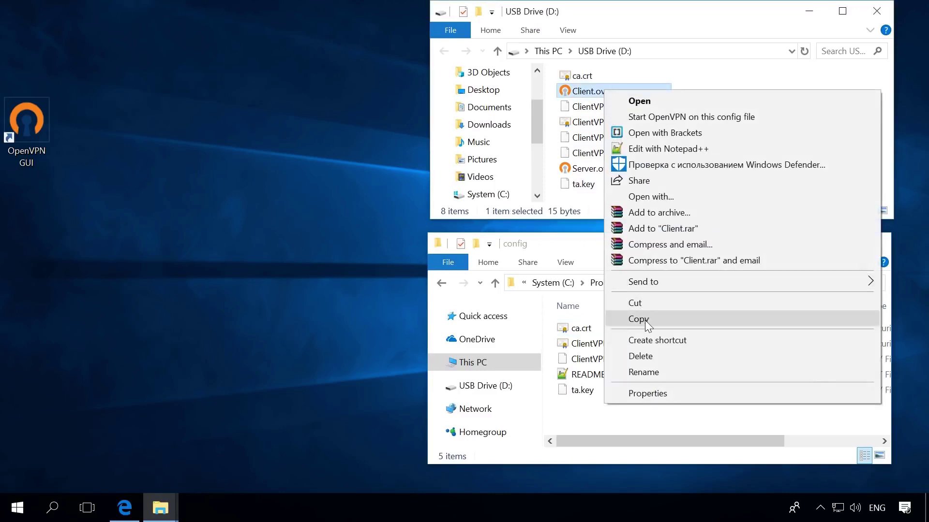
{"action": "left_click", "coordinate": [646, 319]}
{"action": "right_click", "coordinate": [611, 418]}
{"action": "left_click", "coordinate": [645, 322]}
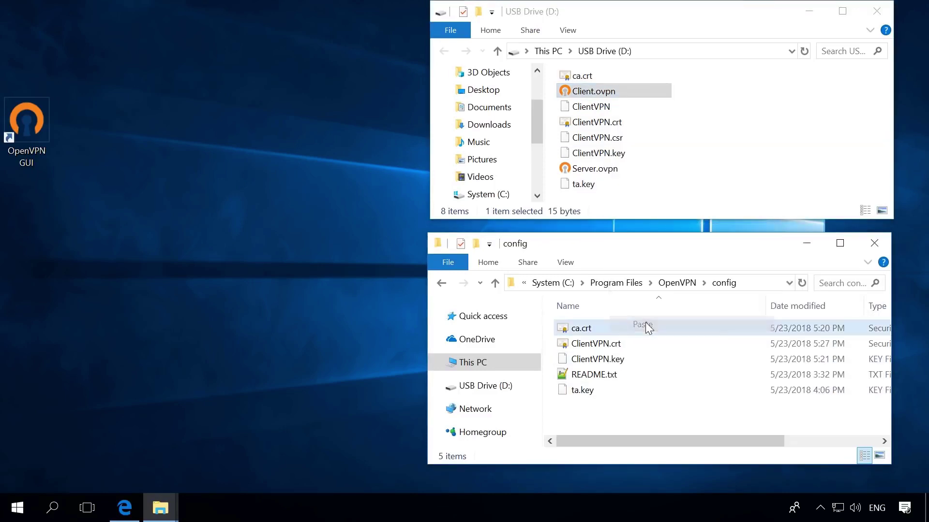
{"action": "left_click", "coordinate": [425, 212]}
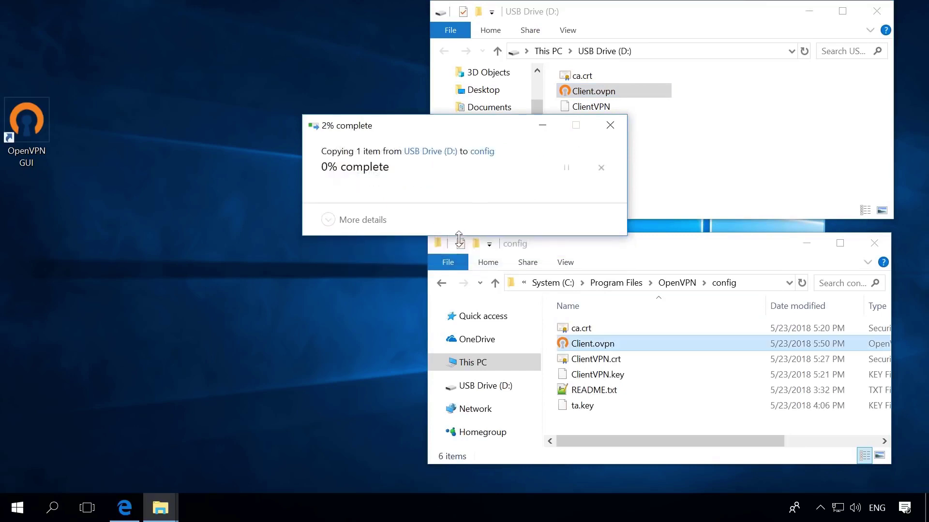
- Open Client.ovpn in Notepad++ and check remote, port 12345, tcp4-client, dev tun and TLS lines
{"action": "right_click", "coordinate": [603, 344]}
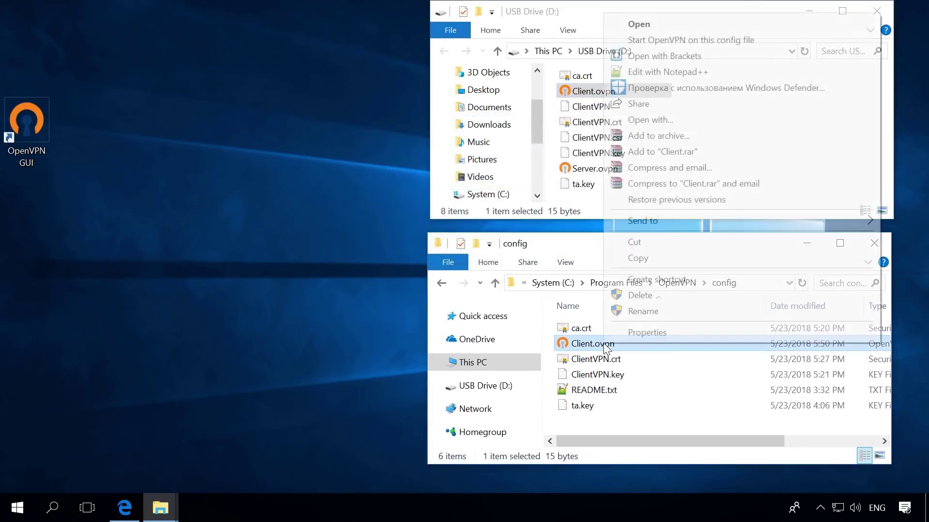
{"action": "left_click", "coordinate": [656, 71]}
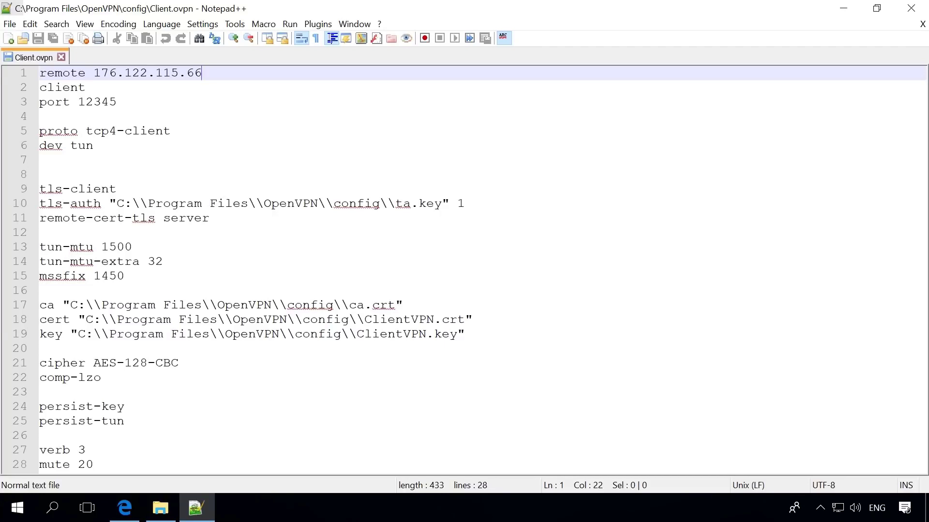
{"action": "left_click", "coordinate": [244, 87]}
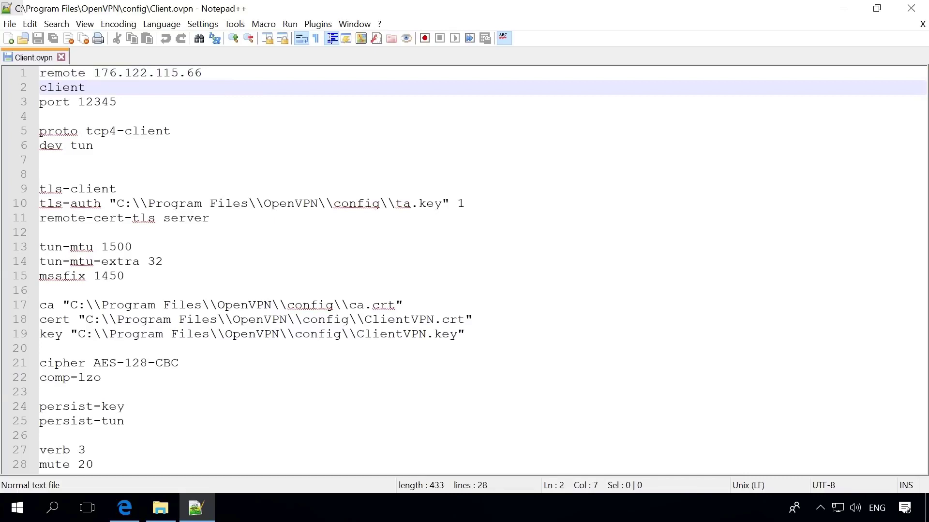
{"action": "left_click", "coordinate": [243, 101]}
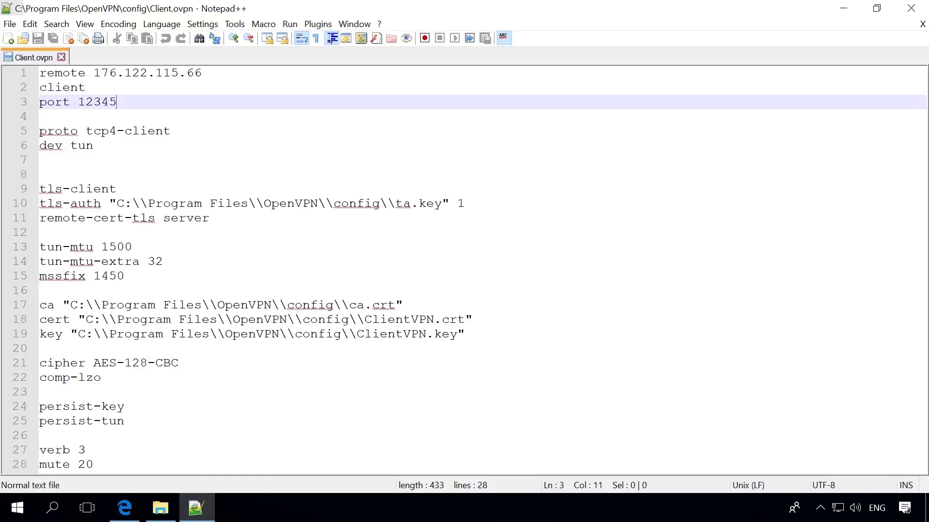
{"action": "left_click", "coordinate": [245, 129]}
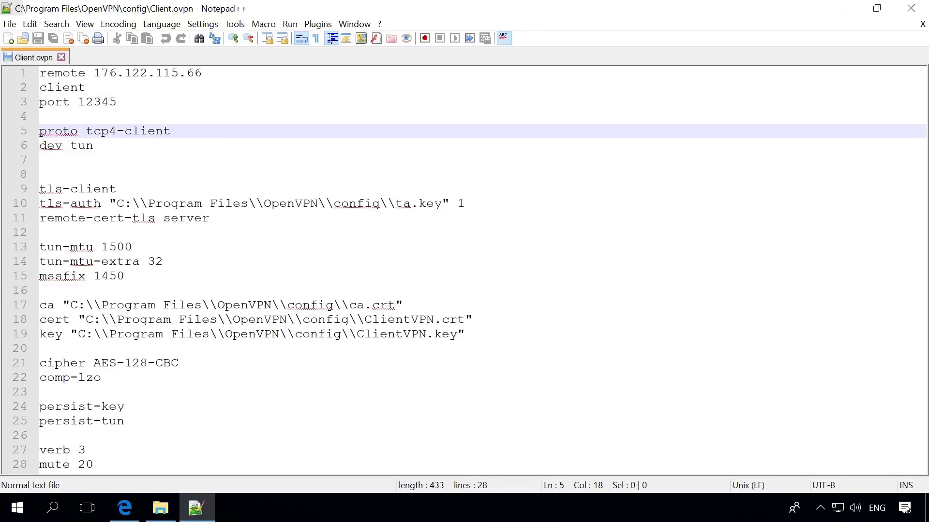
{"action": "left_click", "coordinate": [241, 145]}
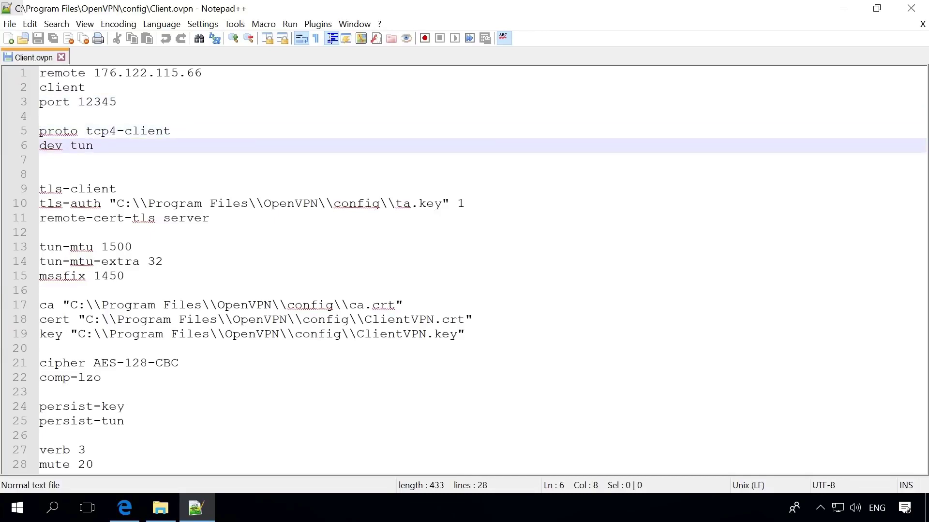
{"action": "left_click", "coordinate": [242, 188]}
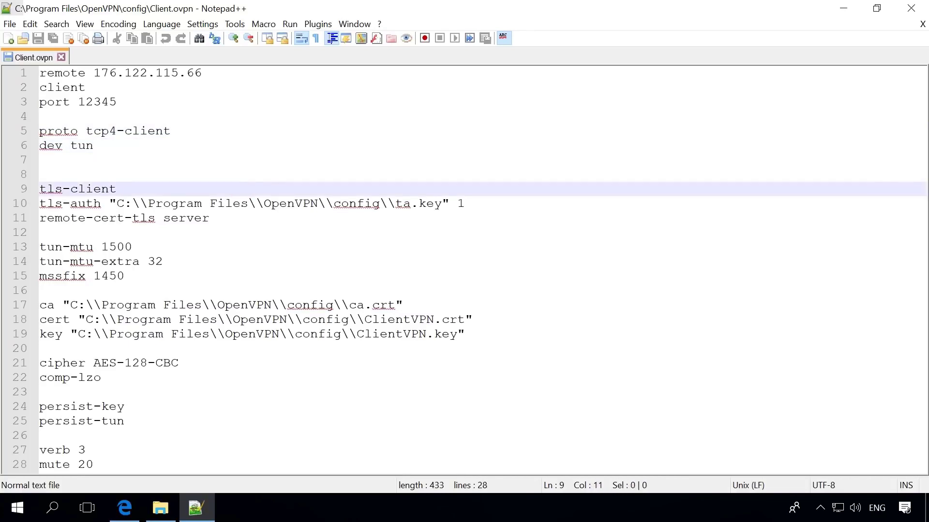
{"action": "left_click", "coordinate": [477, 204]}
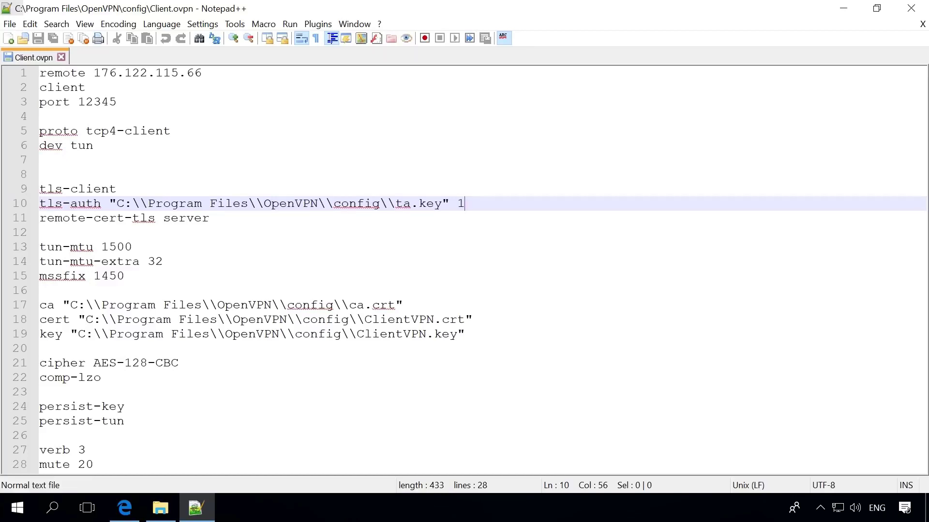
{"action": "left_click", "coordinate": [239, 216]}
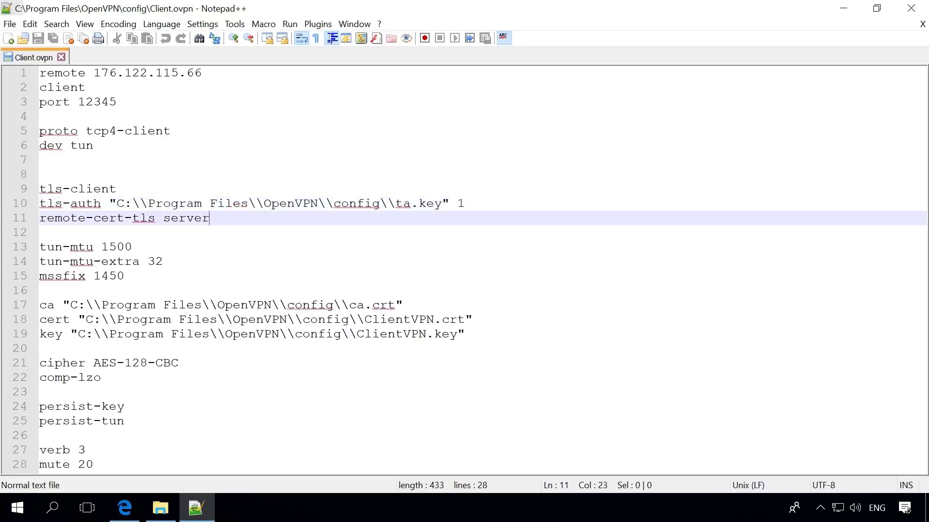
- Review the tun-mtu 1500, tun-mtu-extra, mssfix 1450 and ca, cert, key path lines
{"action": "left_click", "coordinate": [199, 246]}
{"action": "left_click", "coordinate": [205, 262]}
{"action": "left_click", "coordinate": [147, 275]}
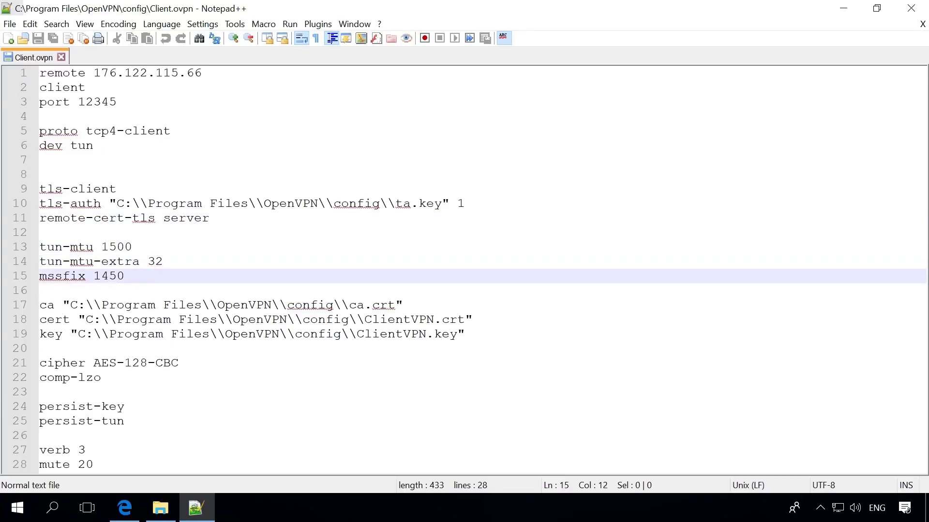
{"action": "left_click", "coordinate": [426, 303]}
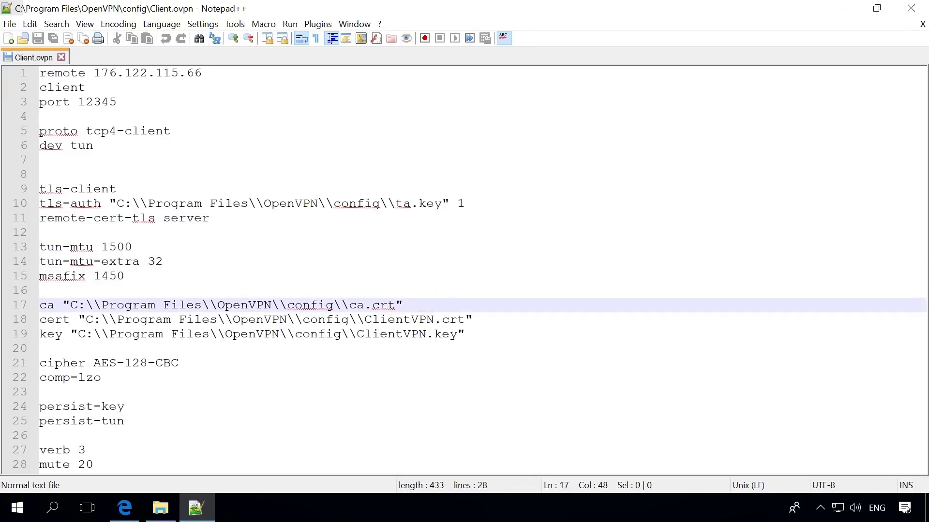
{"action": "left_click", "coordinate": [489, 319]}
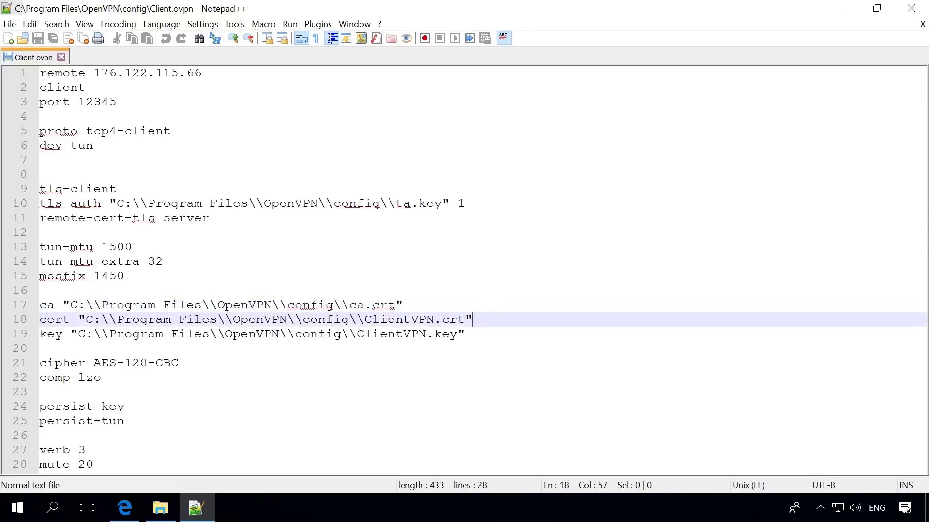
{"action": "left_click", "coordinate": [491, 332]}
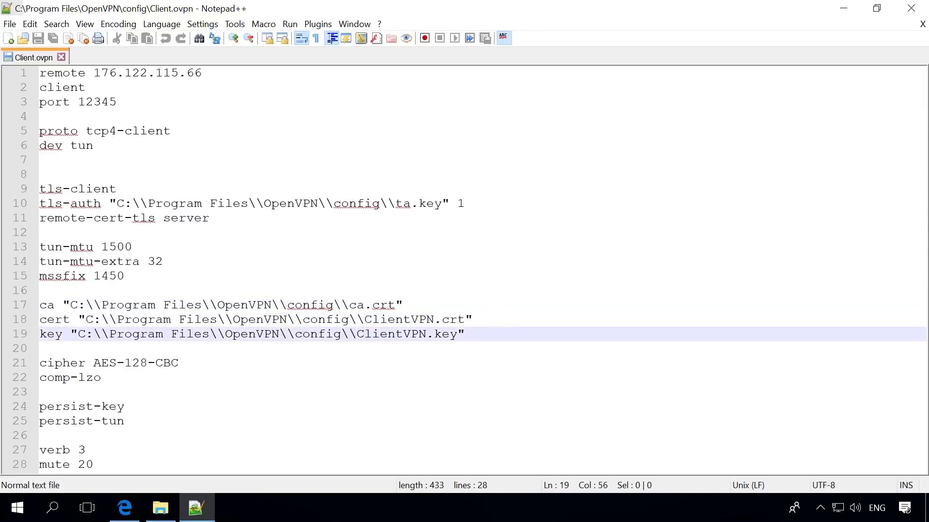
- Review the comp-lzo, AES-128-CBC cipher, persist-key, persist-tun, verb 3 and mute 20 lines
{"action": "left_click", "coordinate": [228, 374]}
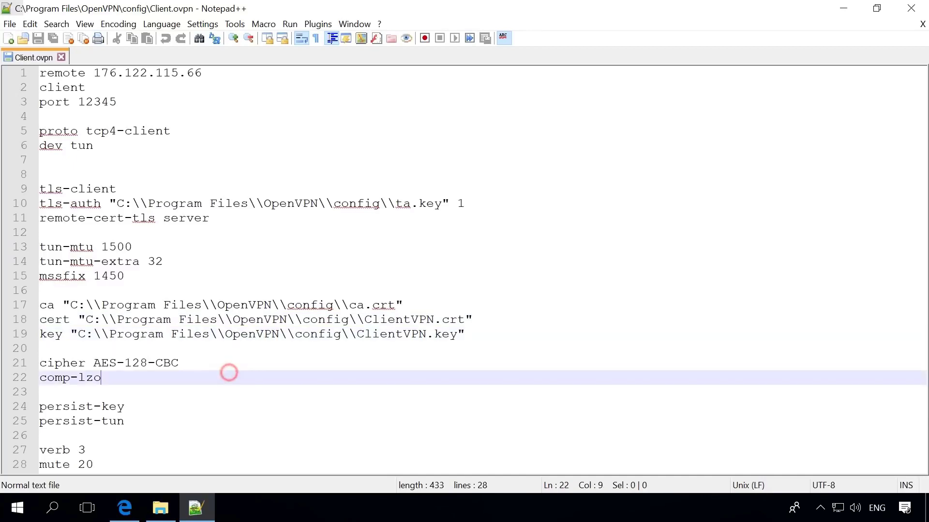
{"action": "left_click", "coordinate": [223, 365]}
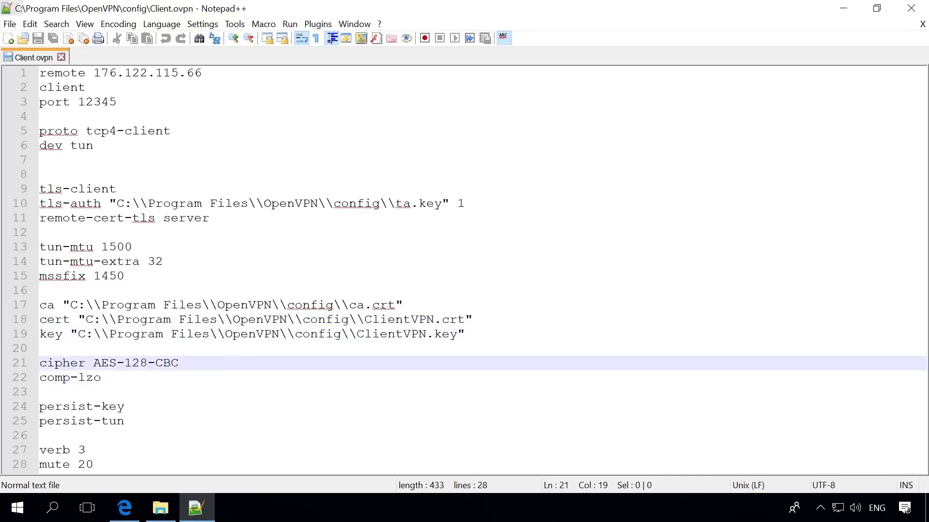
{"action": "left_click", "coordinate": [216, 380]}
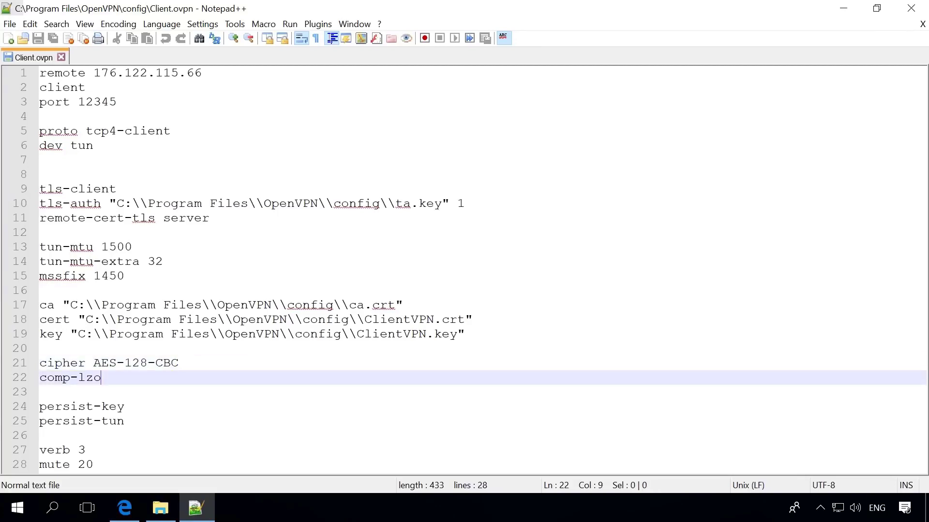
{"action": "left_click", "coordinate": [180, 408]}
{"action": "left_click", "coordinate": [180, 422]}
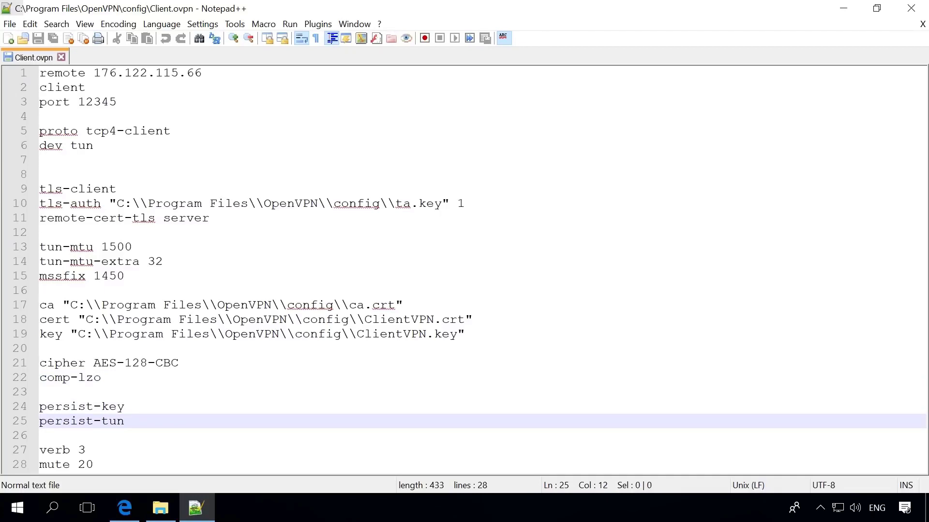
{"action": "left_click", "coordinate": [168, 448]}
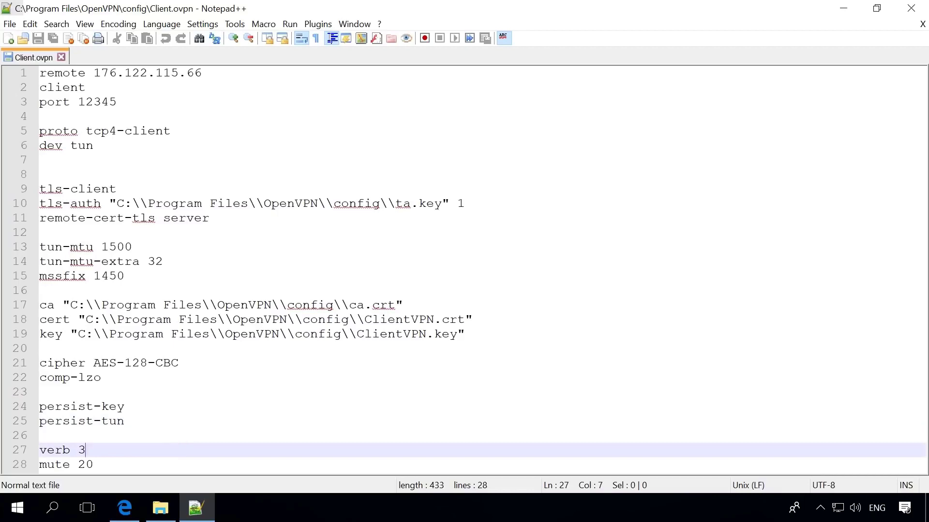
{"action": "left_click", "coordinate": [130, 465]}
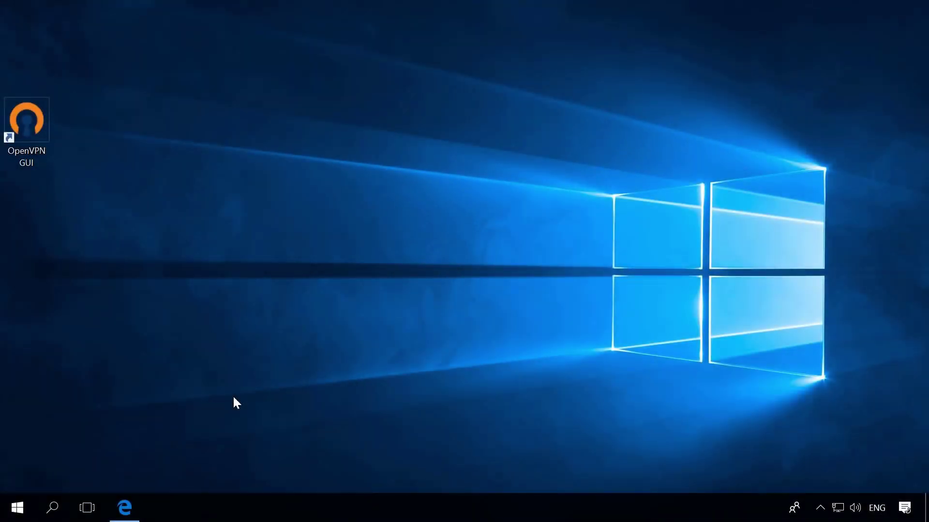
- Launch Registry Editor via regedit search with administrator rights
{"action": "left_click", "coordinate": [53, 506]}
{"action": "type", "text": "regedit"}
{"action": "left_click", "coordinate": [216, 146]}
{"action": "left_click", "coordinate": [345, 342]}
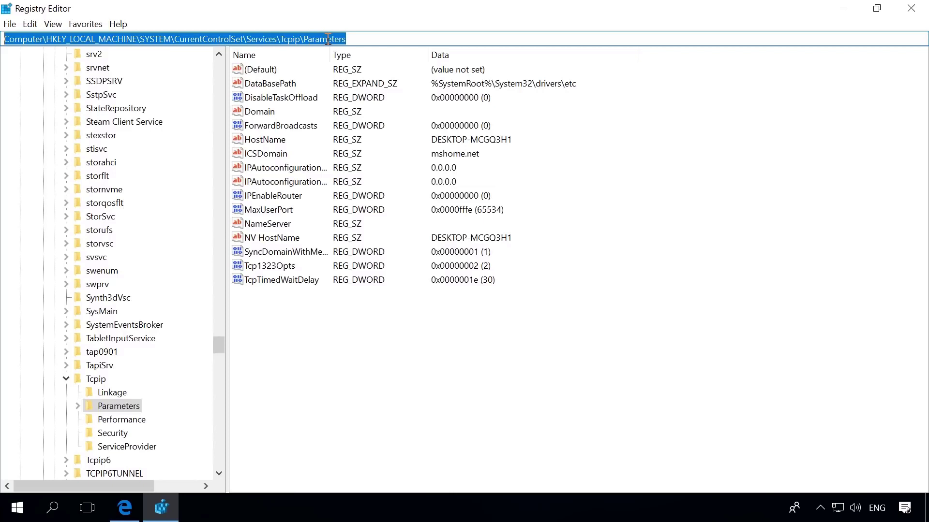
- Set IPEnableRouter under Tcpip\Parameters to 1 and restart the computer
{"action": "left_click", "coordinate": [282, 197]}
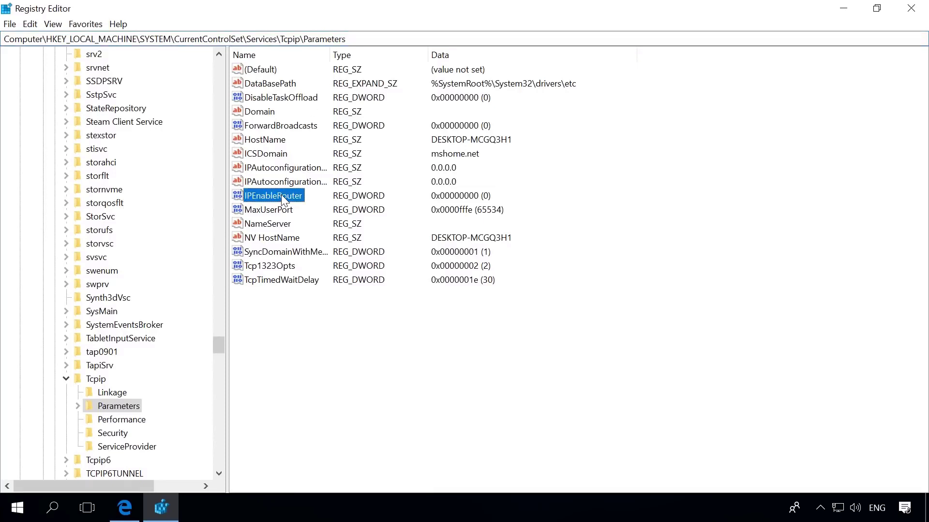
{"action": "double_click", "coordinate": [281, 196]}
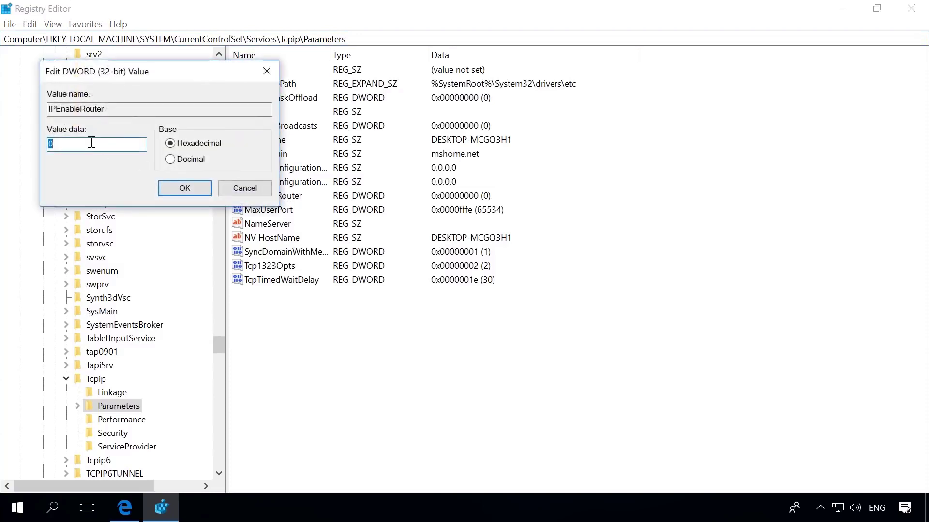
{"action": "type", "text": "1"}
{"action": "left_click", "coordinate": [174, 190]}
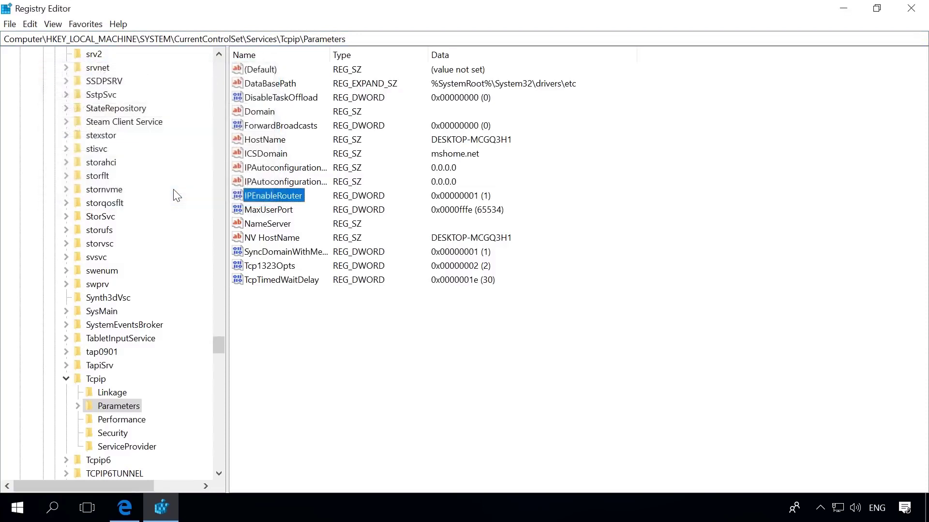
{"action": "left_click", "coordinate": [17, 511]}
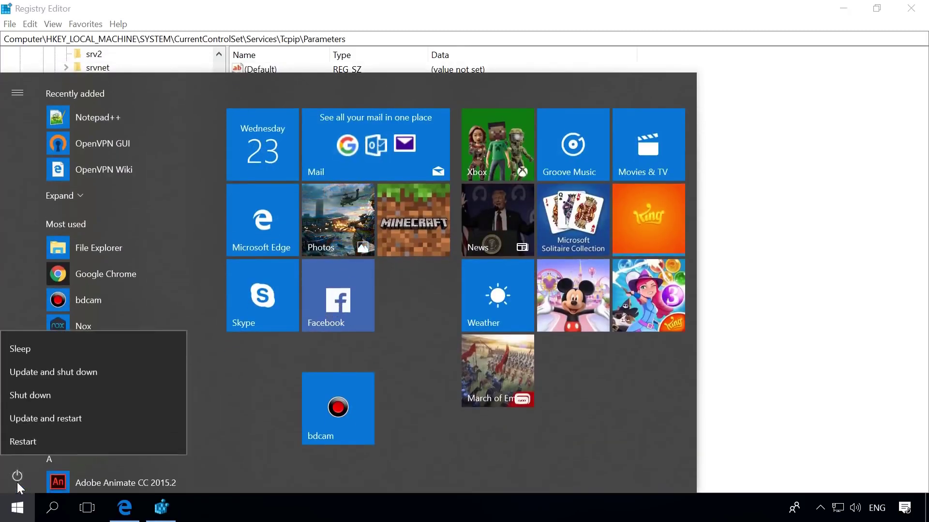
{"action": "left_click", "coordinate": [59, 440]}
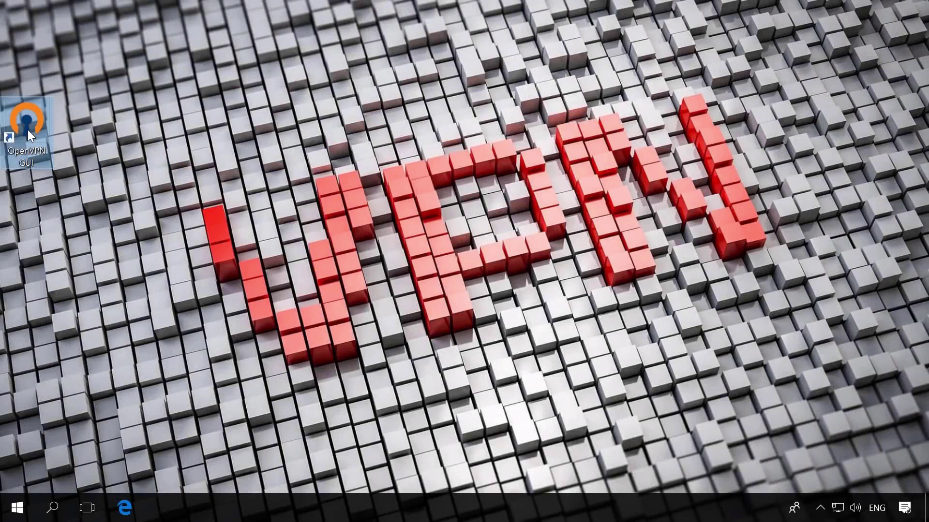
- Launch OpenVPN GUI on the server, pin its tray icon, and connect to the VPN
{"action": "double_click", "coordinate": [27, 130]}
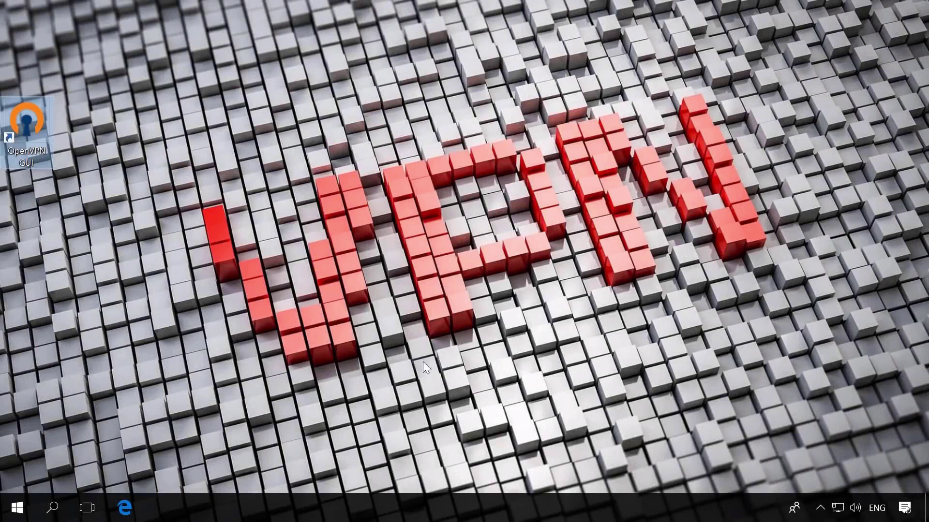
{"action": "left_click", "coordinate": [820, 508]}
{"action": "left_click_drag", "start_coordinate": [806, 478], "coordinate": [821, 509]}
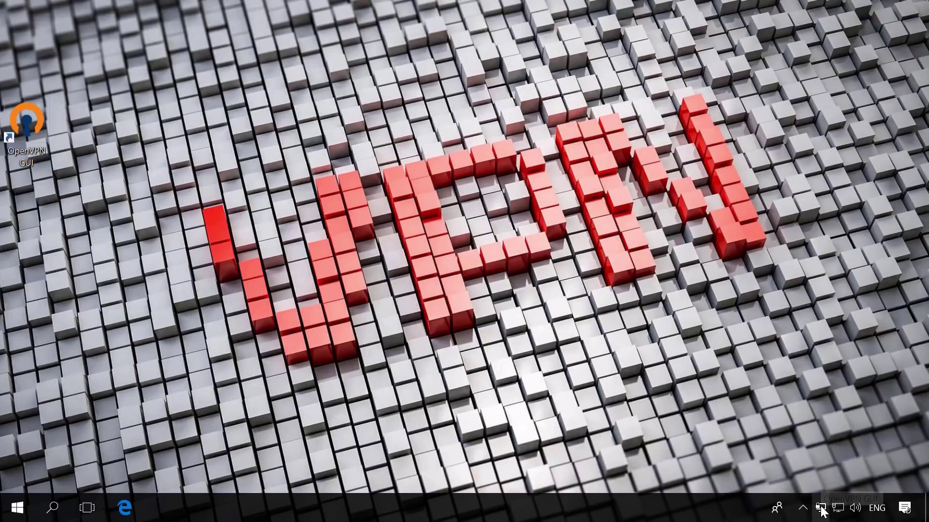
{"action": "right_click", "coordinate": [822, 507]}
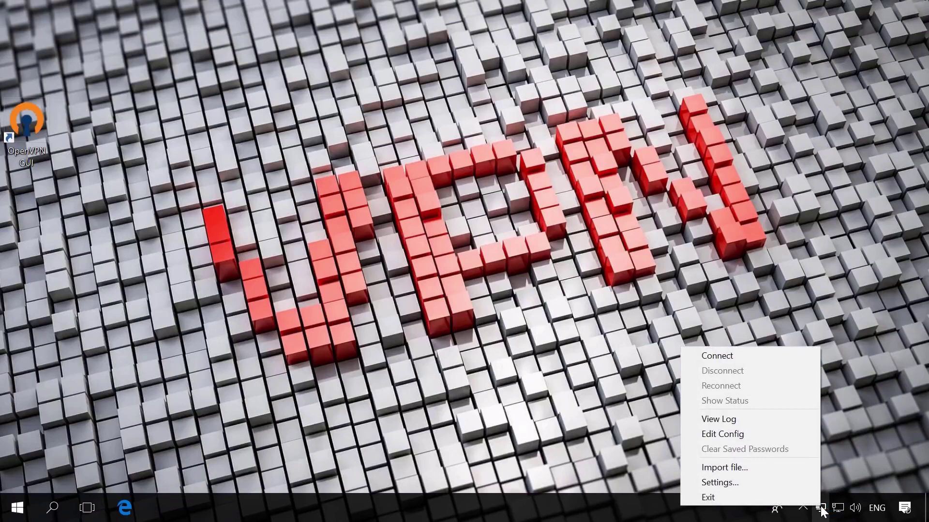
{"action": "left_click", "coordinate": [723, 356]}
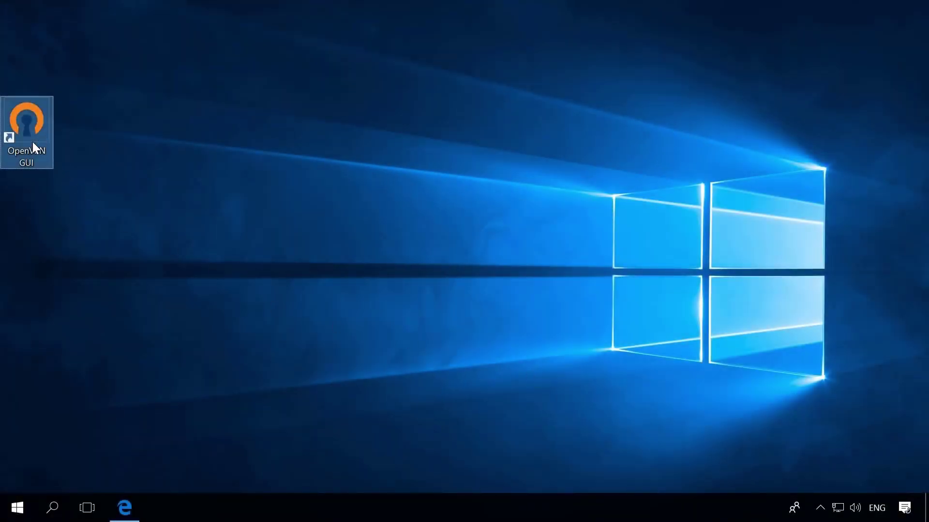
- Launch OpenVPN GUI on the second machine and connect it to the VPN
{"action": "double_click", "coordinate": [33, 141]}
{"action": "left_click", "coordinate": [819, 507]}
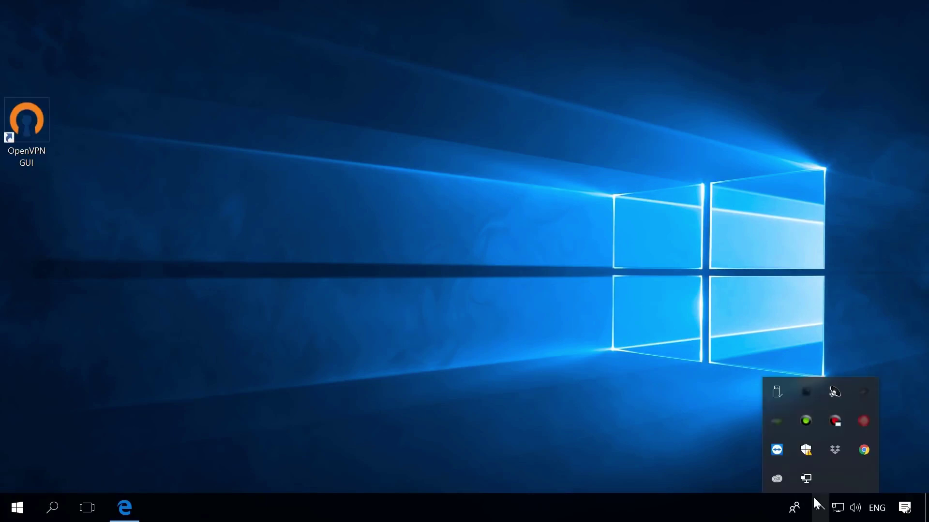
{"action": "right_click", "coordinate": [805, 480]}
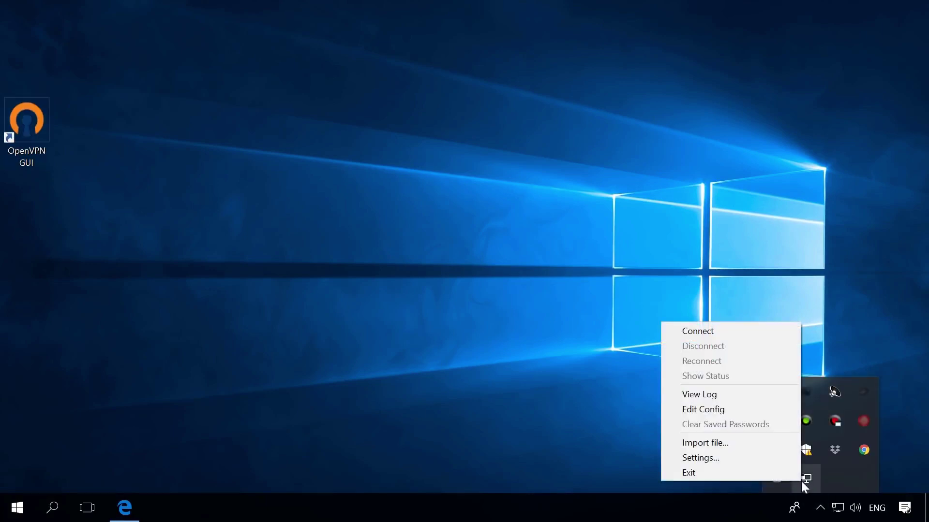
{"action": "left_click", "coordinate": [738, 332]}
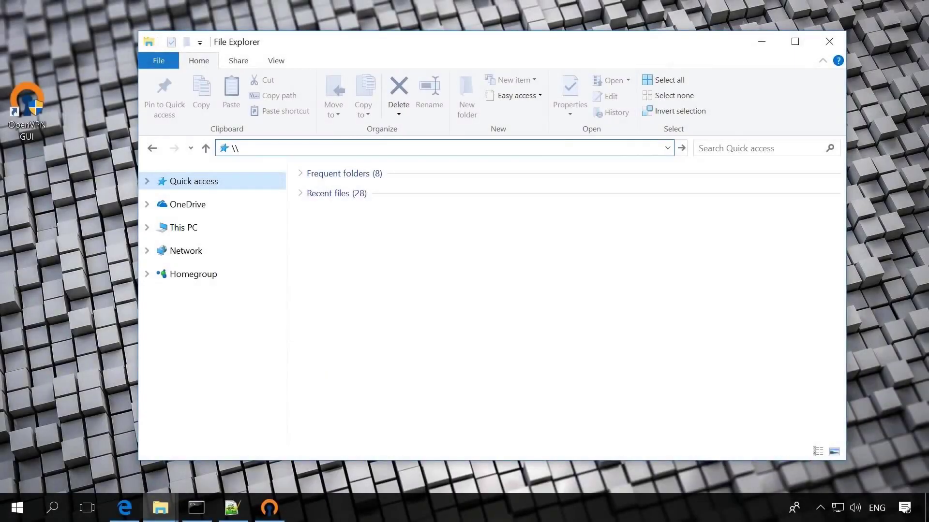
- Browse \\10.10.10.5 and open the Users > User shared folder
{"action": "type", "text": "10.10.10.5"}
{"action": "key", "text": "Return"}
{"action": "double_click", "coordinate": [353, 190]}
{"action": "left_click", "coordinate": [350, 212]}
{"action": "double_click", "coordinate": [350, 213]}
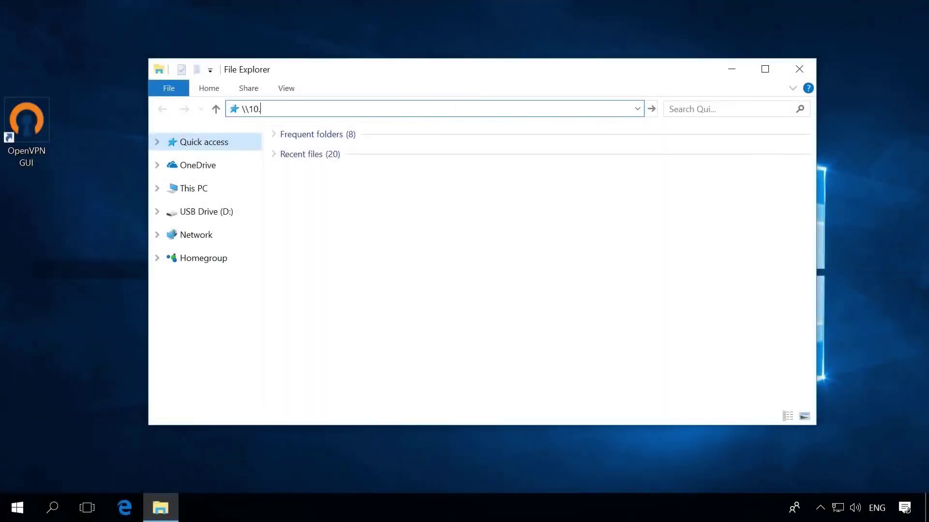
- From the other PC, browse \\10.10.10.1 and open the Server share
{"action": "type", "text": "10.10.1"}
{"action": "key", "text": "Return"}
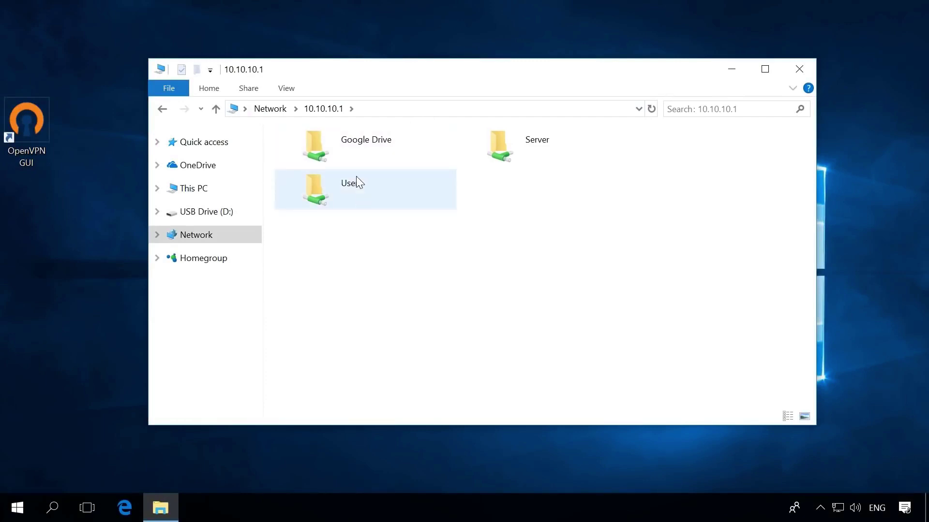
{"action": "double_click", "coordinate": [538, 141]}
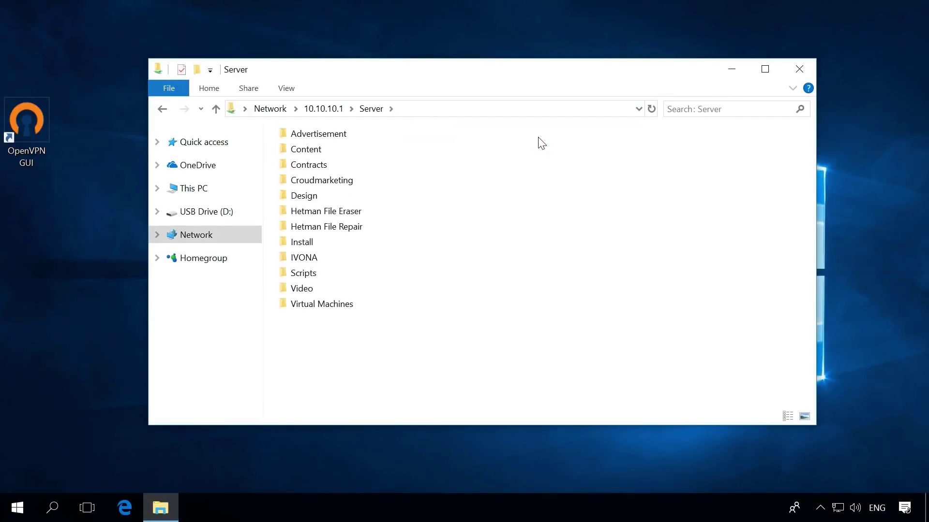